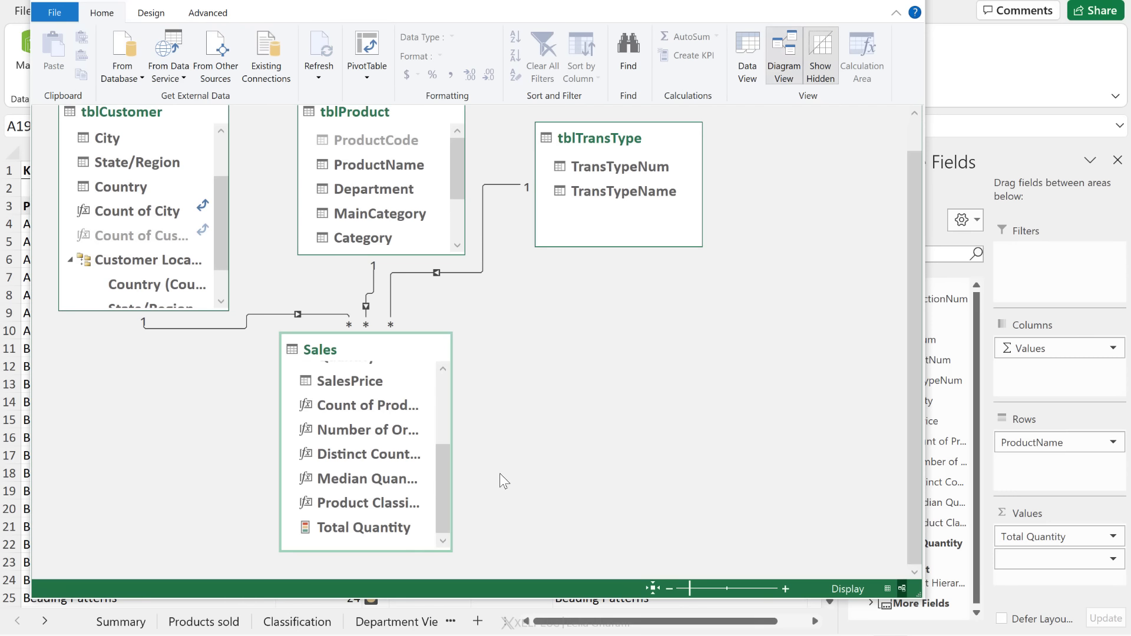
Review the Sales table's fields and measures in the data model diagram, and close the data model window
left_click_drag(439, 501, 424, 437)
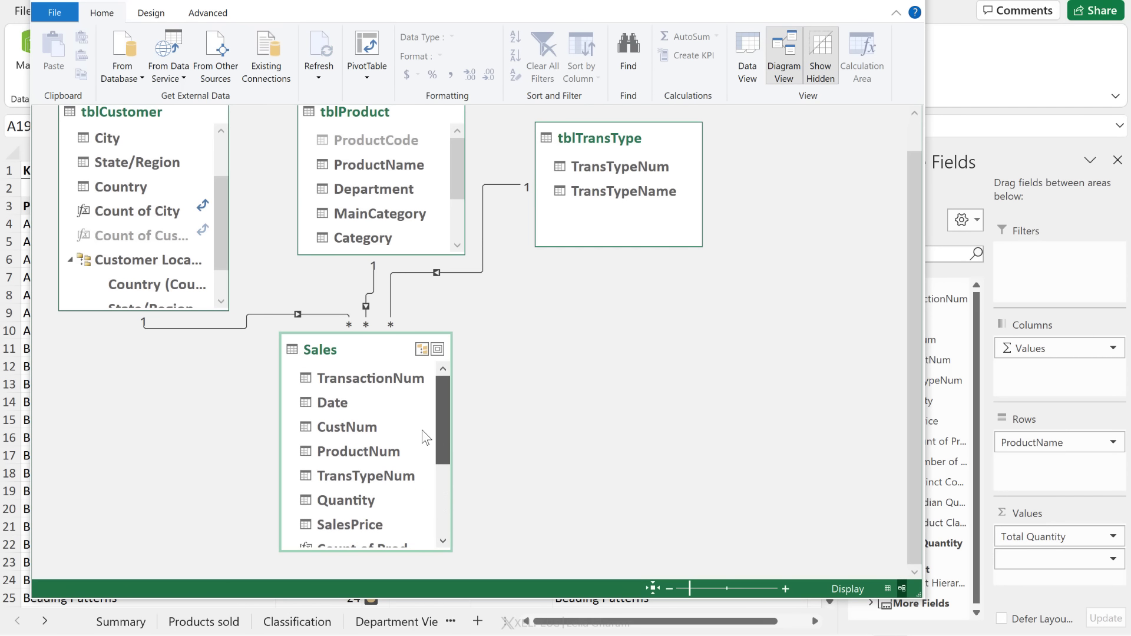
left_click(444, 498)
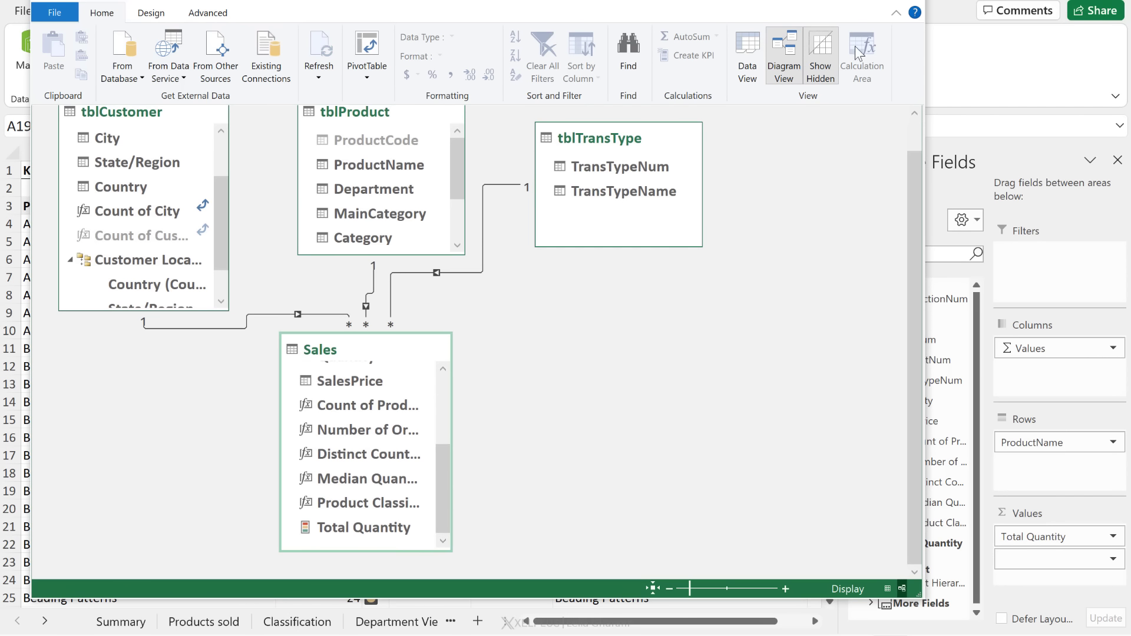
left_click(908, 0)
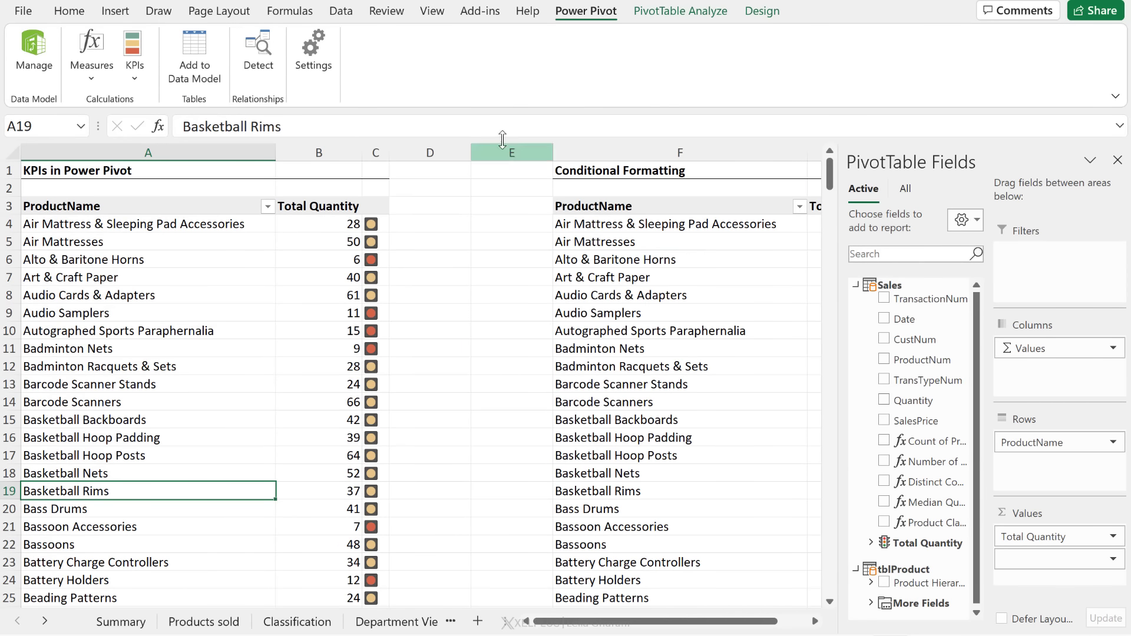
List the queries in the source workbook, switch to Report_2.xlsx, and check its queries and data model
left_click(335, 12)
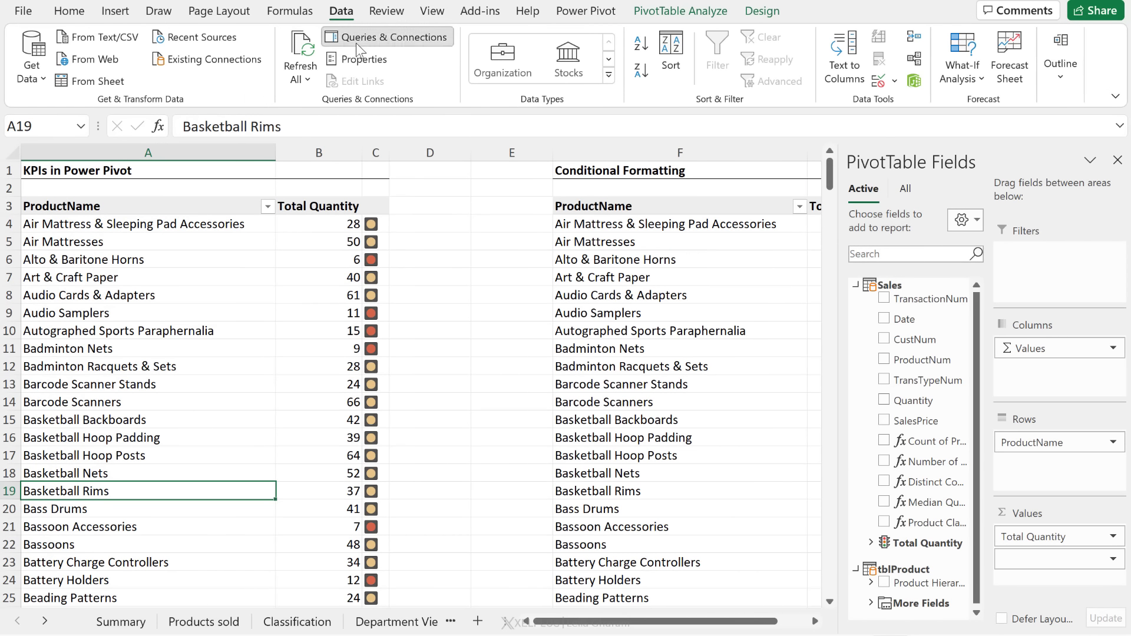
left_click(356, 41)
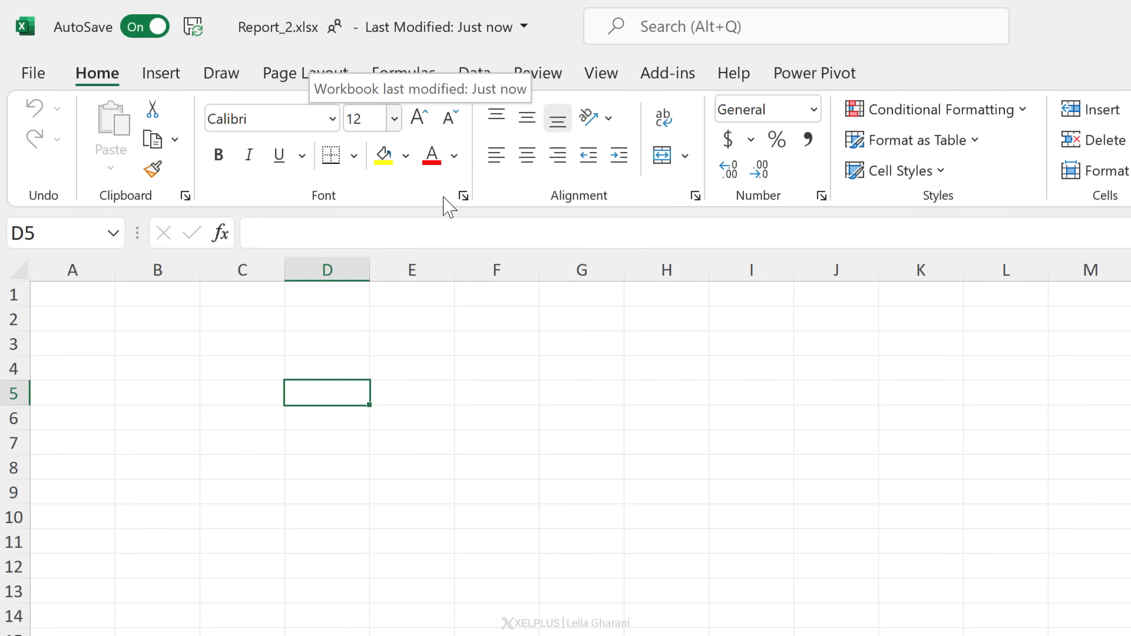
left_click(474, 73)
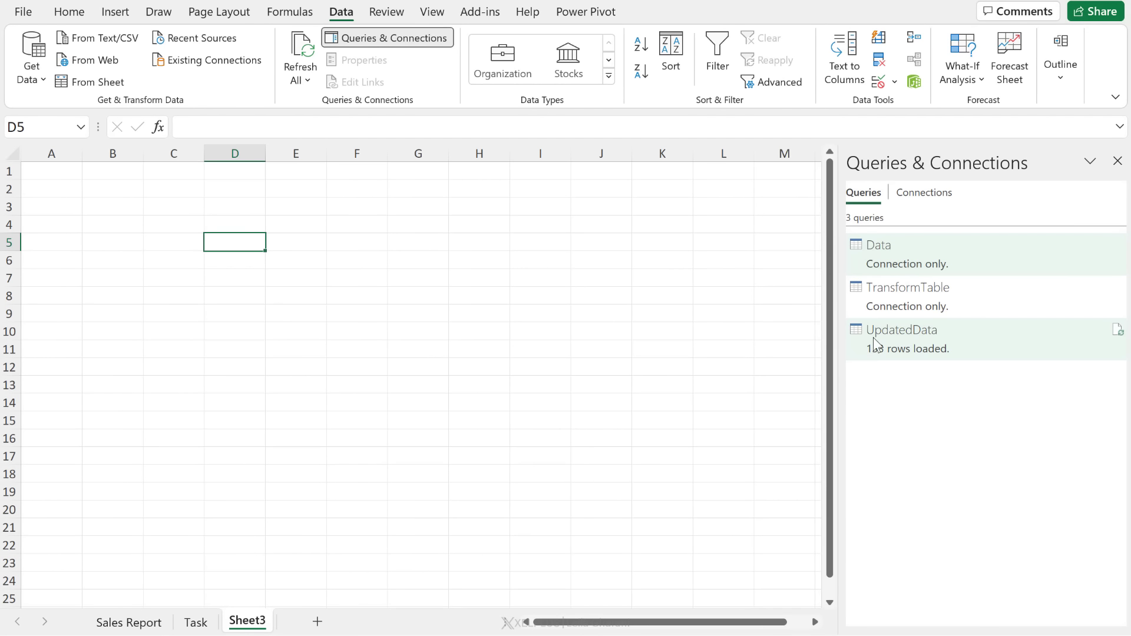
left_click(916, 86)
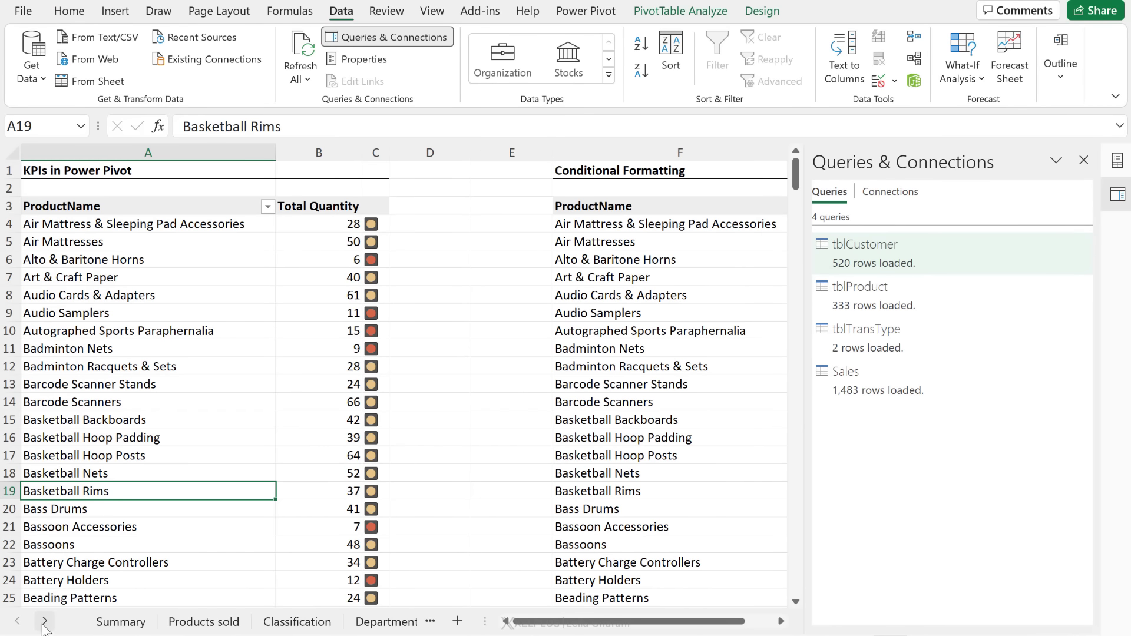
Return to the source workbook and add a new worksheet after the KPI Reporting sheet
left_click(43, 623)
left_click(43, 623)
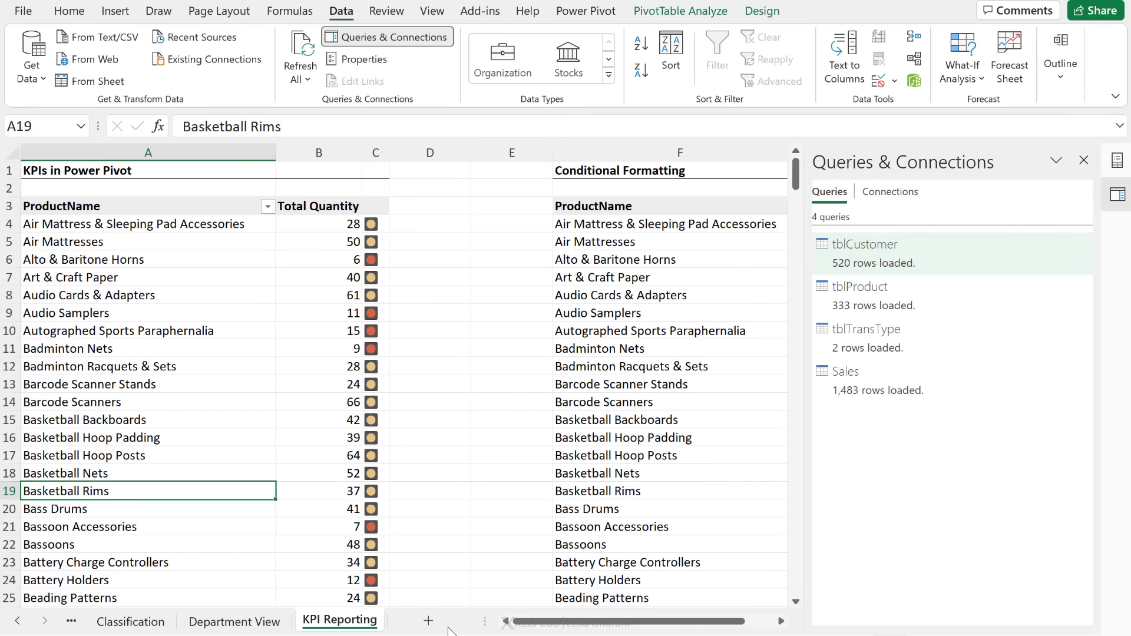
left_click(428, 621)
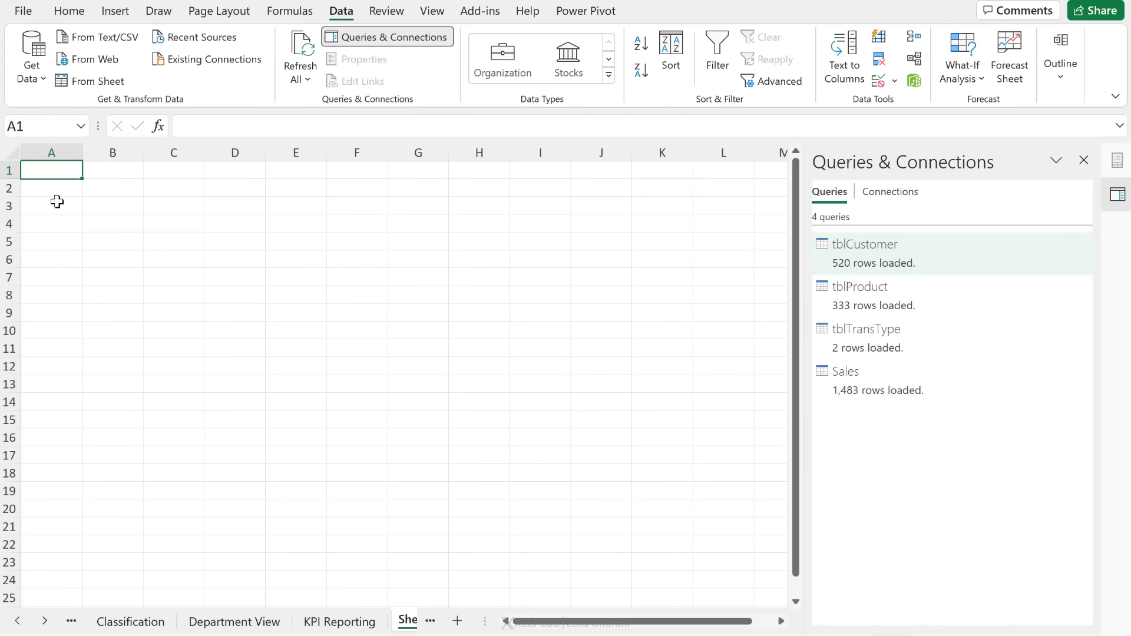
Insert a PivotTable based on the workbook's data model at cell A1 of the new worksheet
left_click(115, 12)
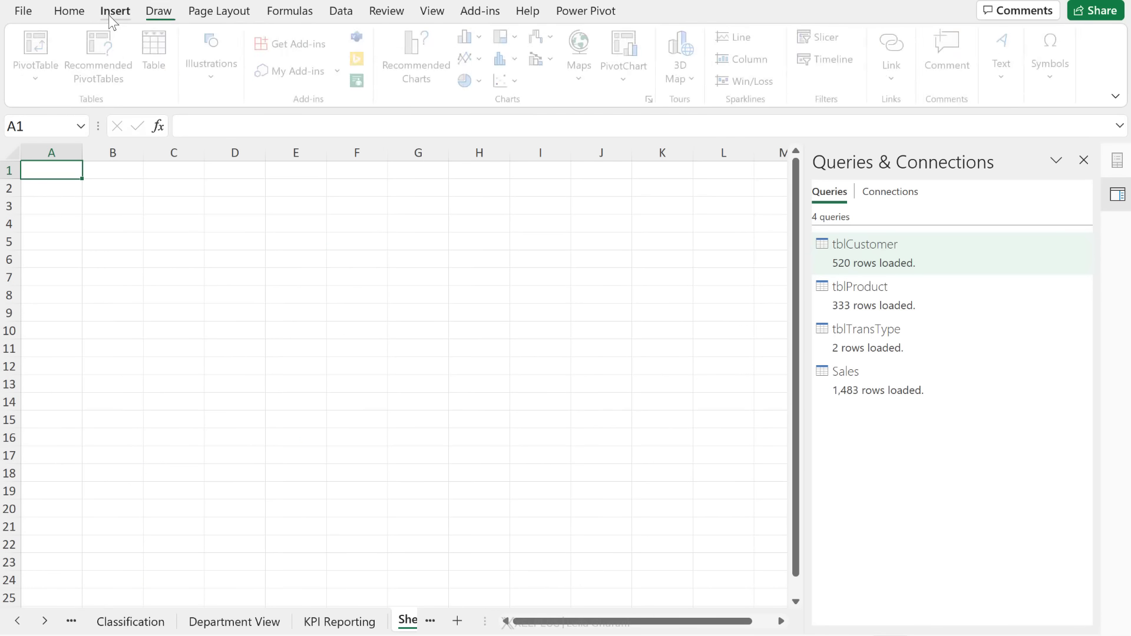
left_click(34, 83)
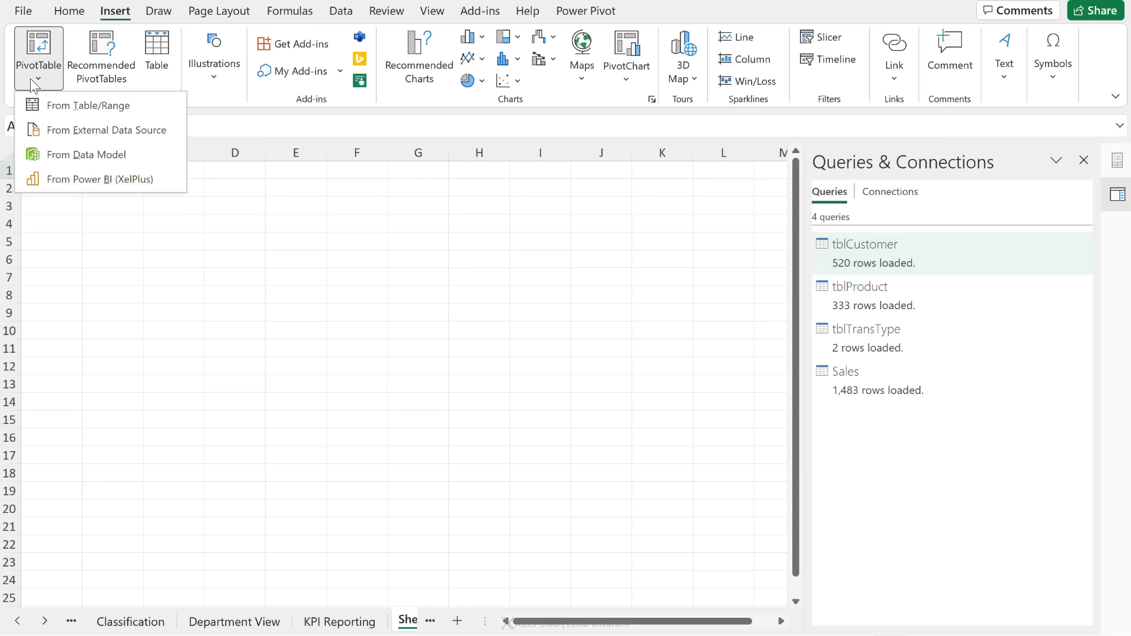
left_click(70, 154)
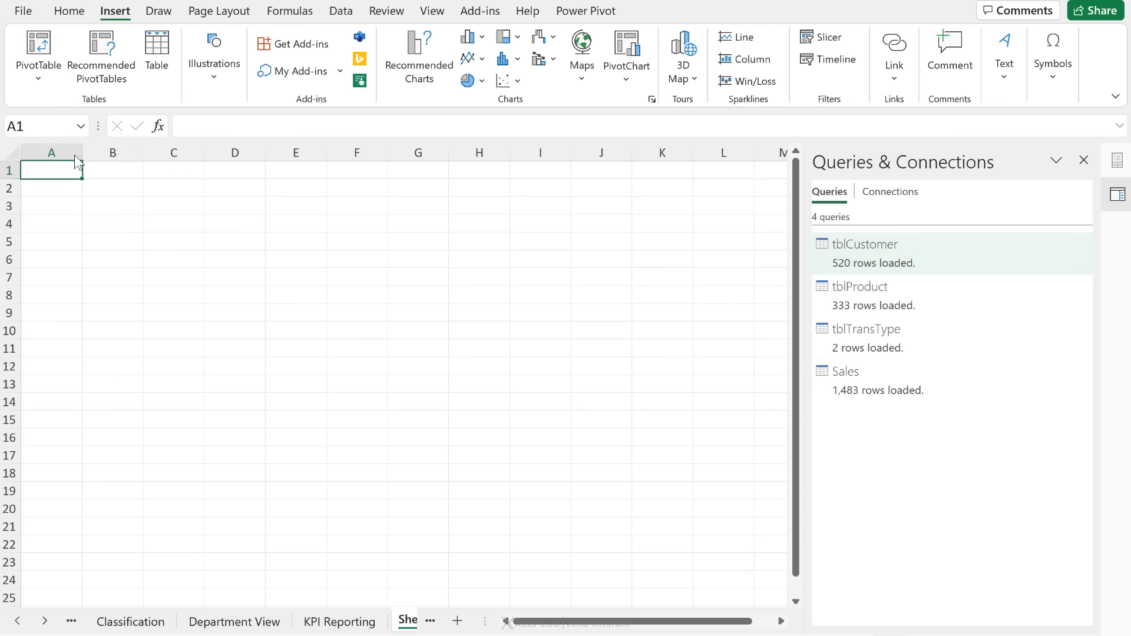
left_click(380, 383)
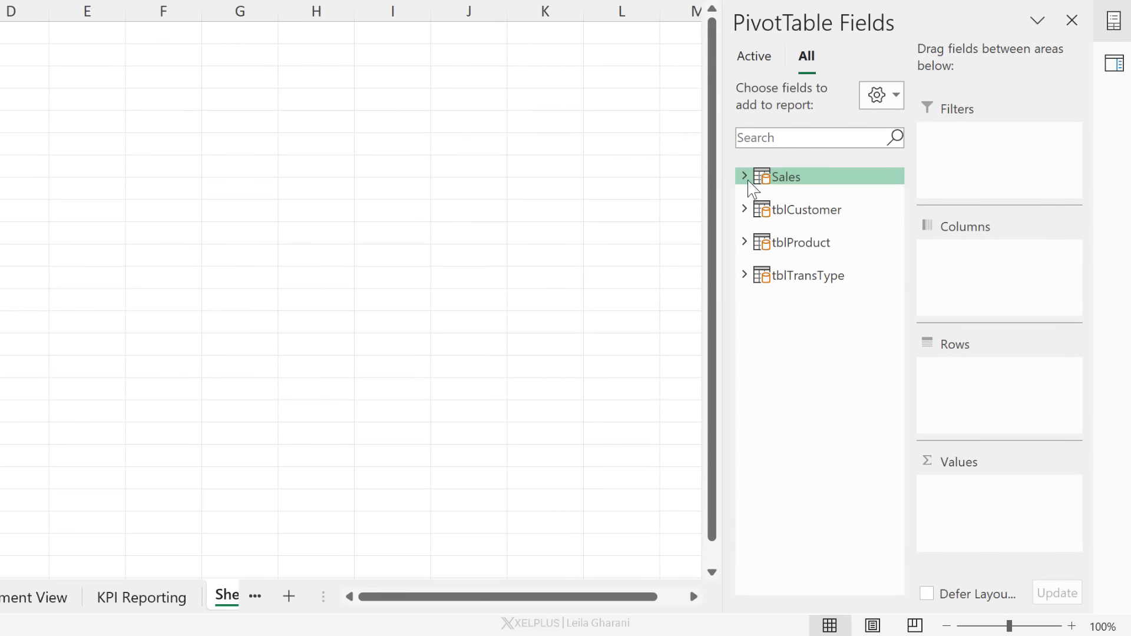
Add the Count of Product measure from the Sales table to the PivotTable's values
left_click(744, 176)
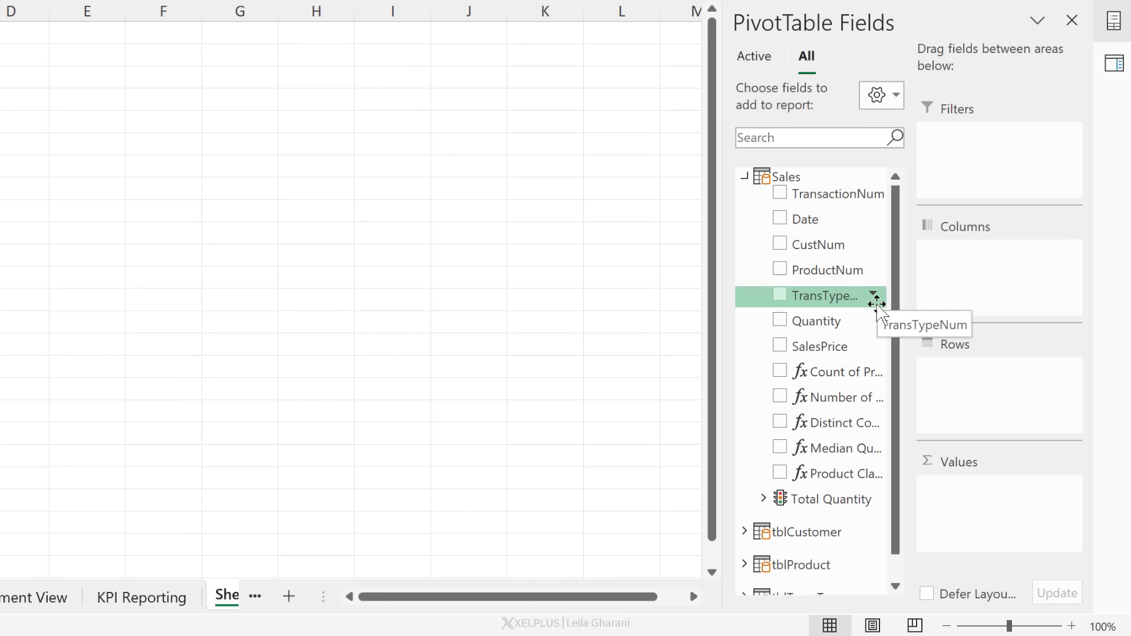
scroll(898, 446, "down", 1)
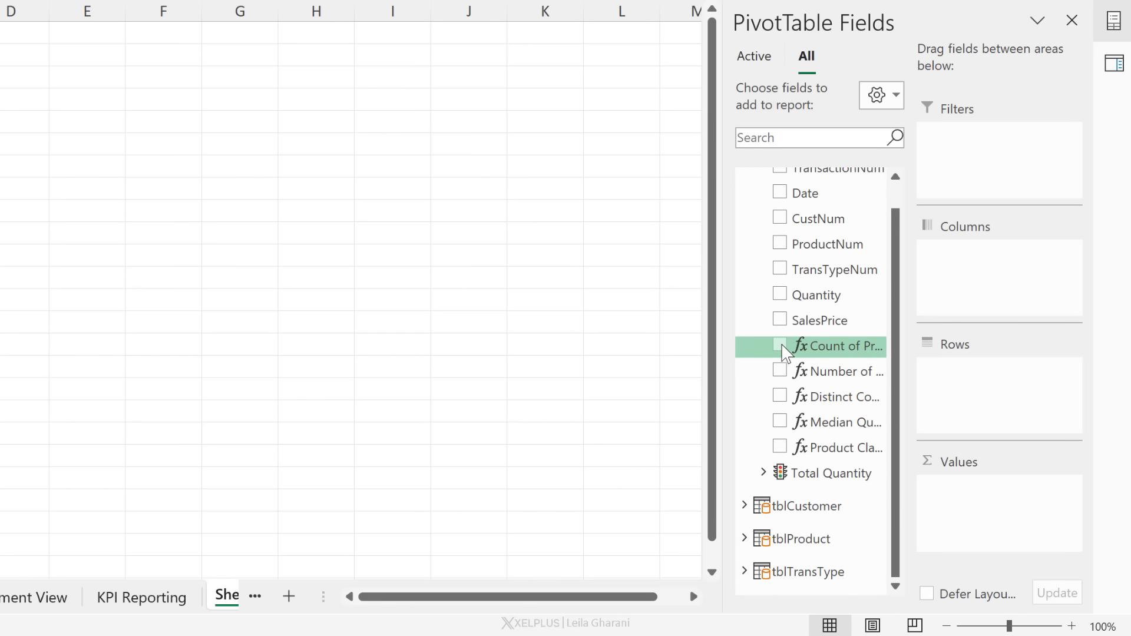
left_click(783, 349)
scroll(895, 273, "up", 1)
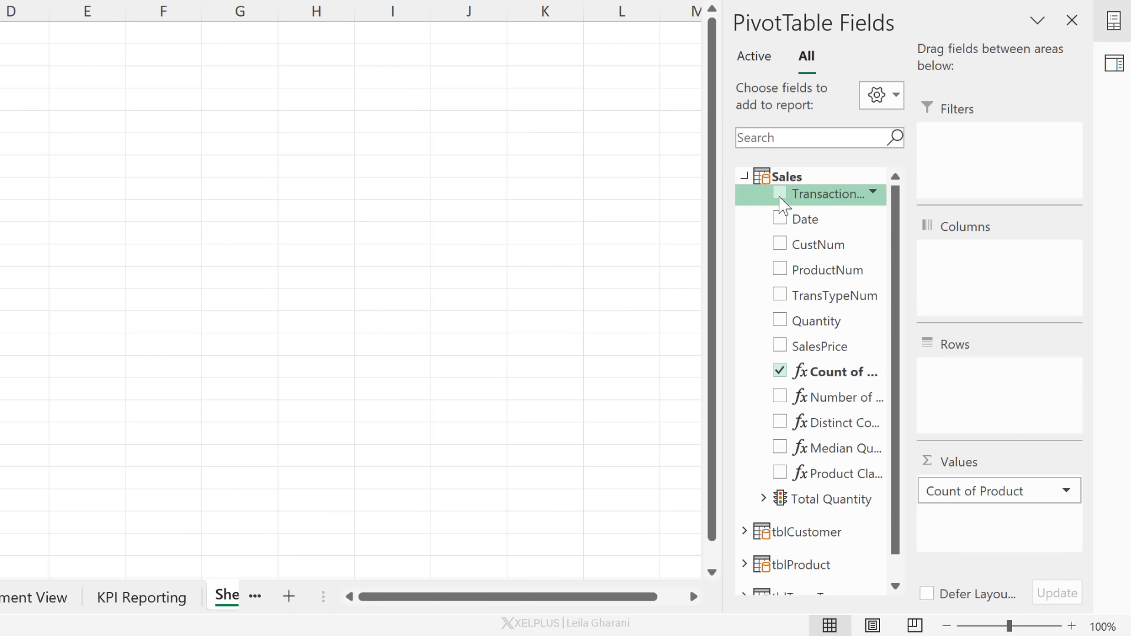
Collapse the Sales table's field list and add the Country field from tblCustomer to the PivotTable's rows
left_click(744, 176)
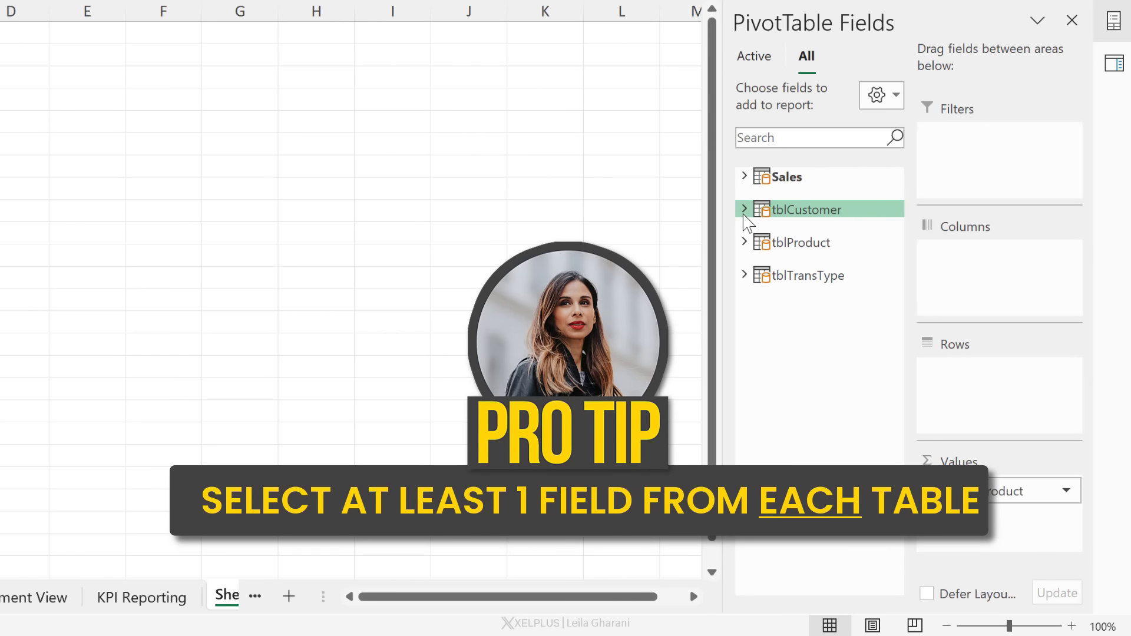
left_click(744, 210)
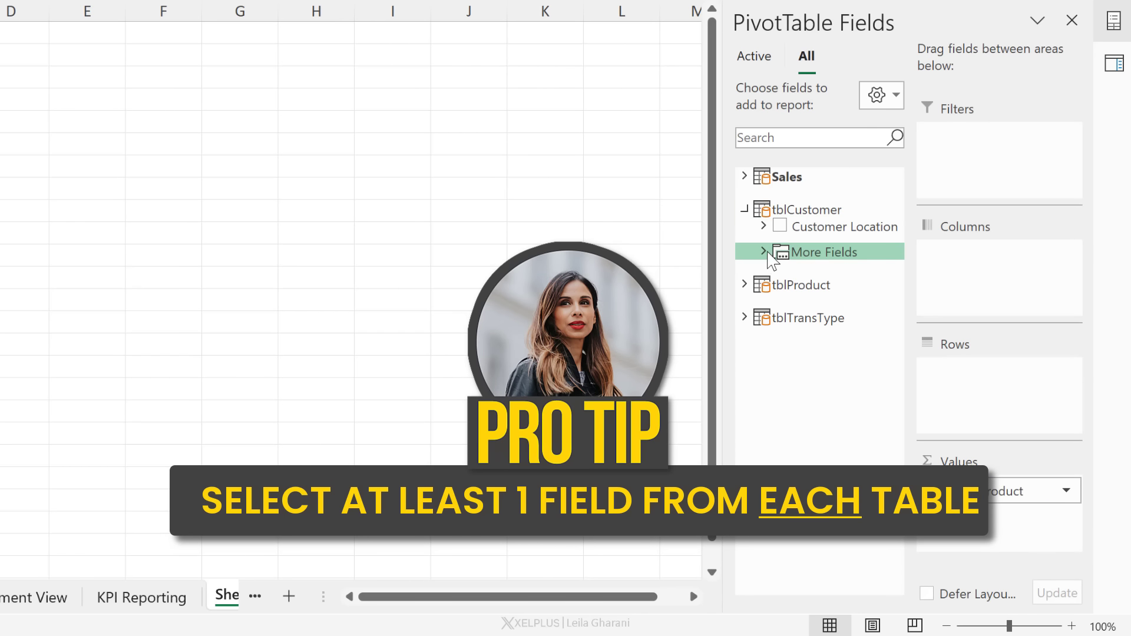
left_click(763, 252)
left_click(807, 373)
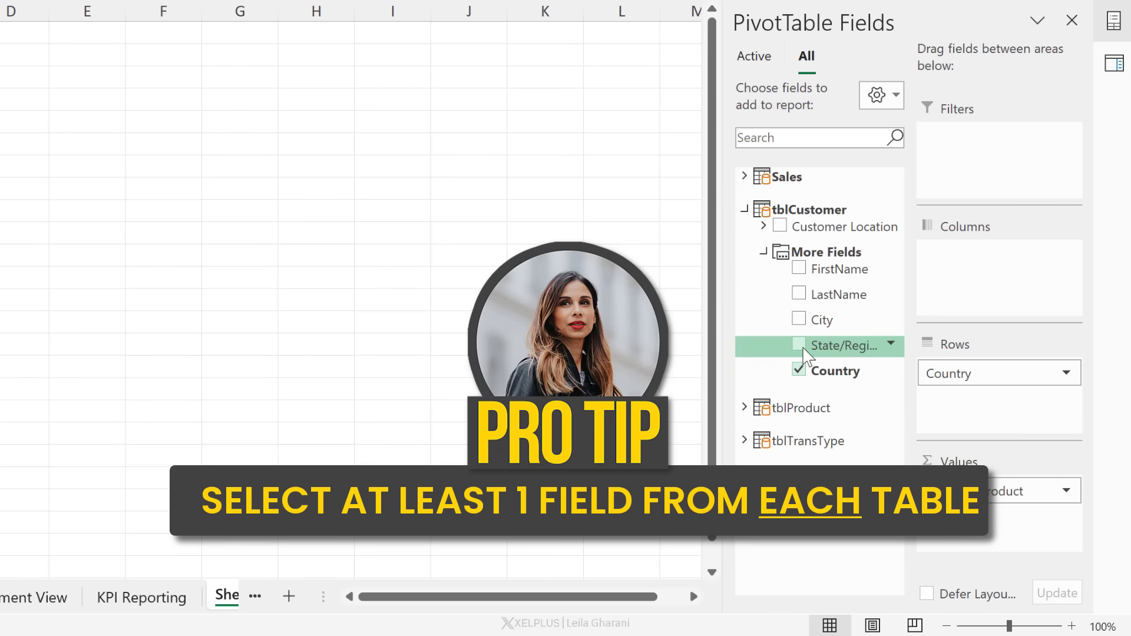
Add the Department field from tblProduct to the PivotTable's rows
left_click(745, 408)
left_click(782, 450)
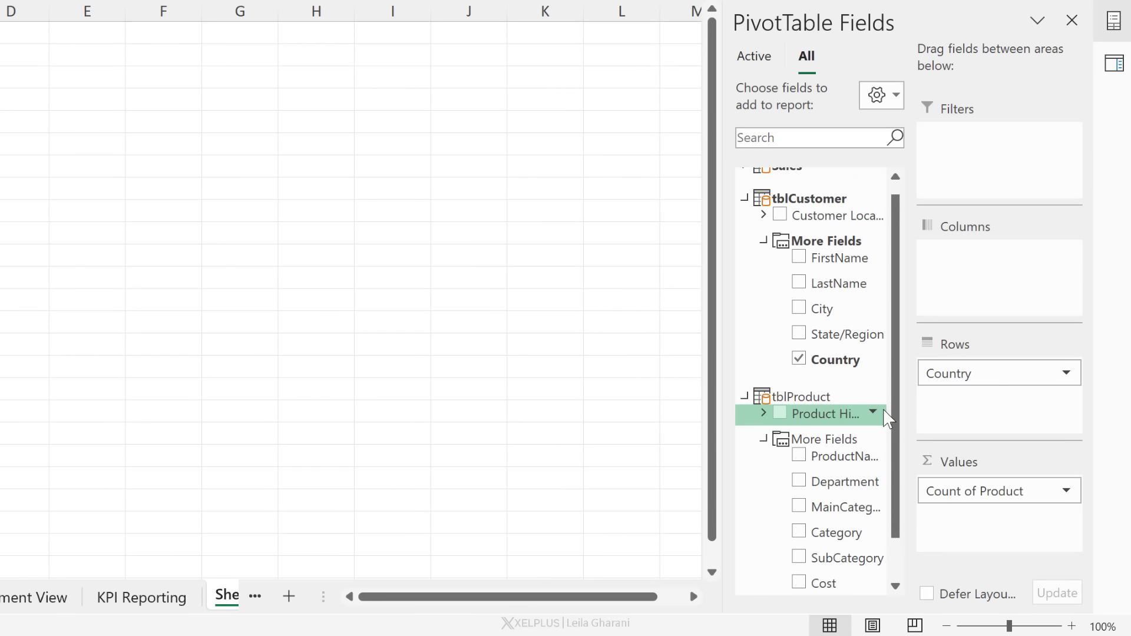
scroll(895, 488, "down", 2)
left_click(798, 432)
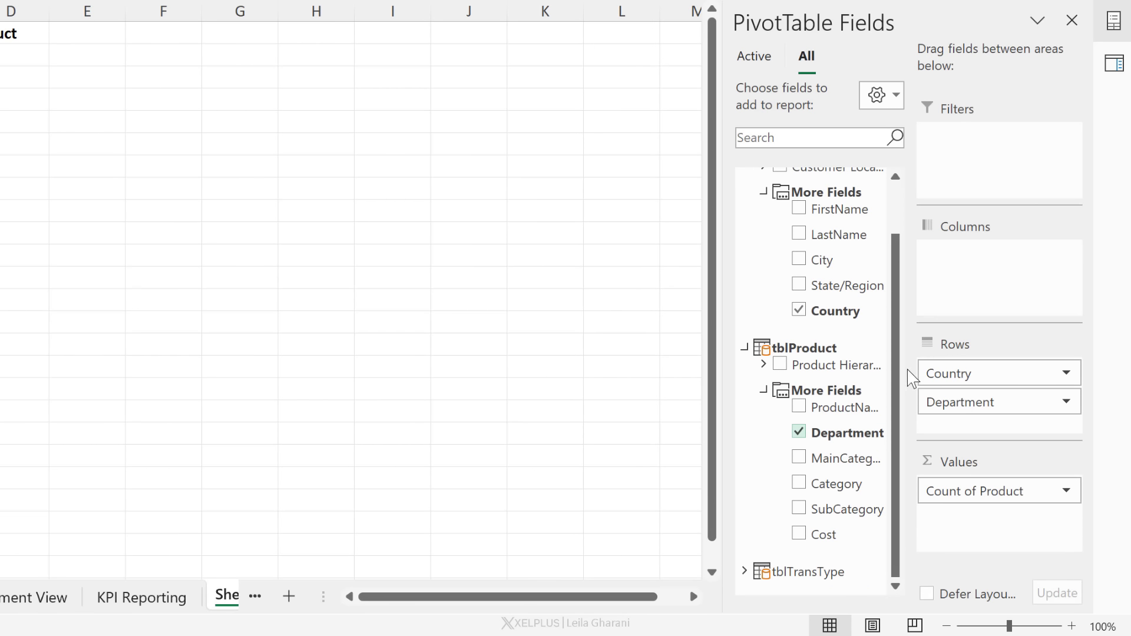
Add the TransTypeName field from tblTransType to the PivotTable's rows and review the tables listed as active
left_click(747, 572)
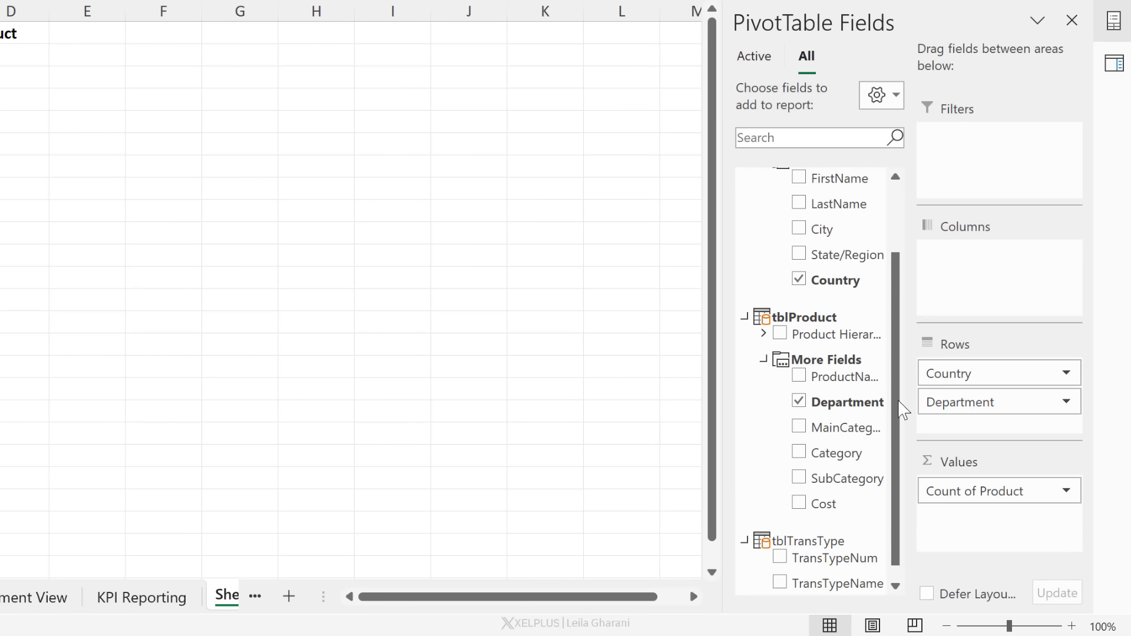
left_click(780, 566)
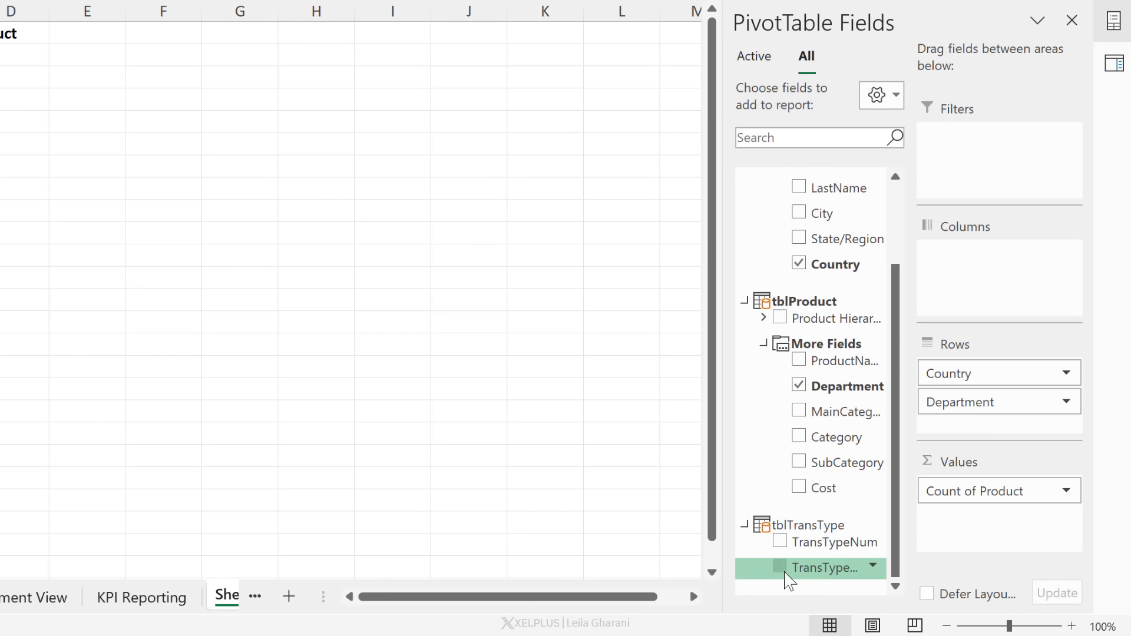
left_click(27, 168)
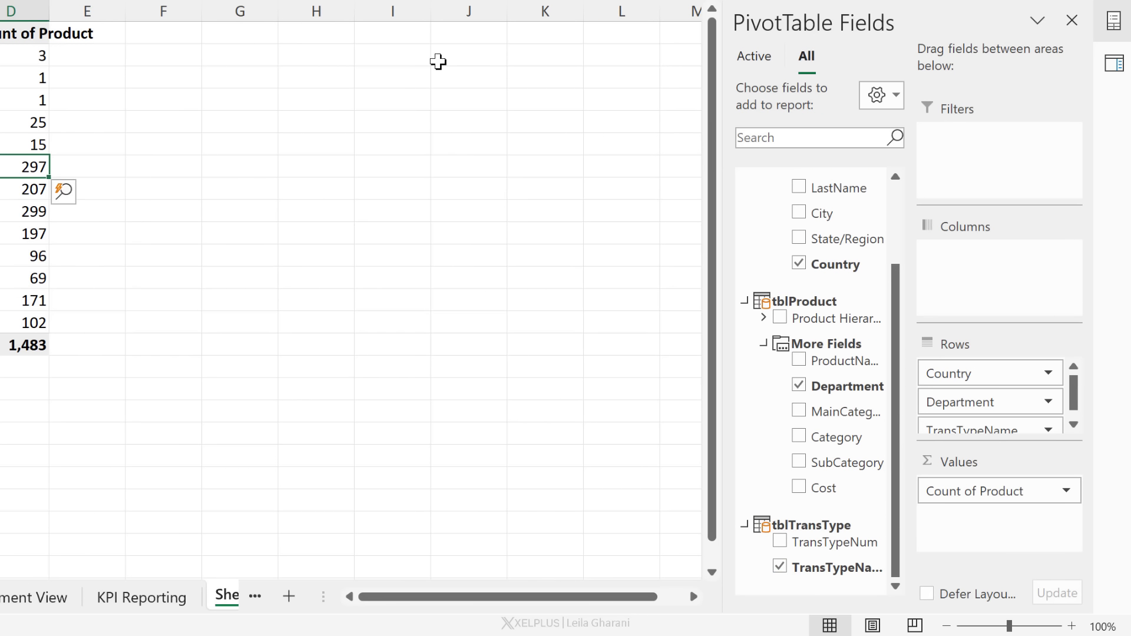
left_click(753, 64)
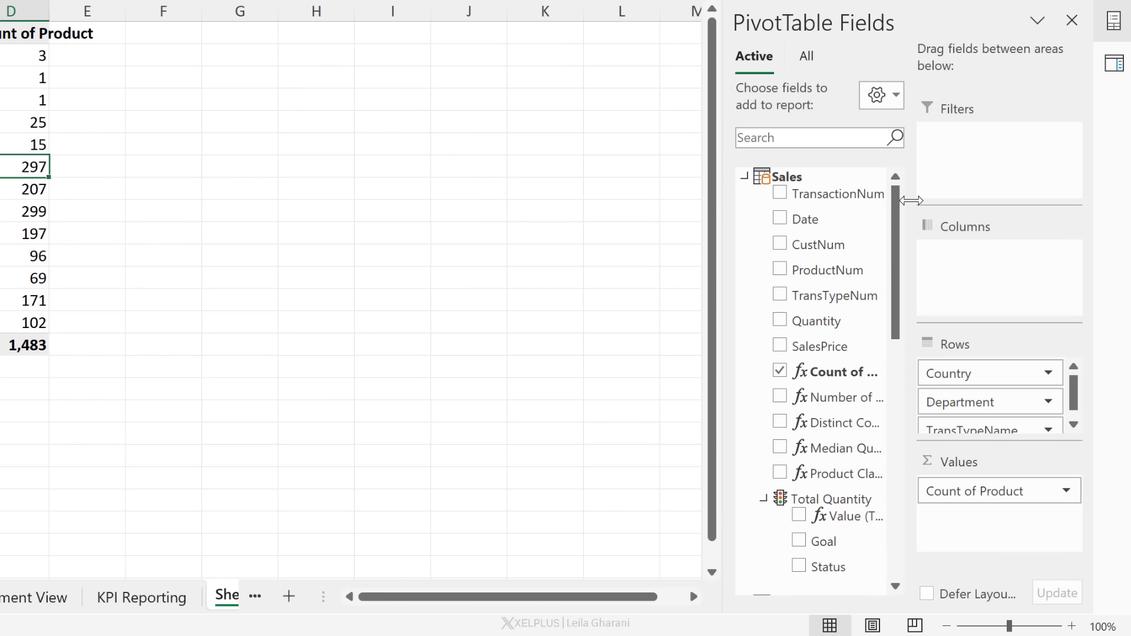
left_click_drag(898, 227, 881, 210)
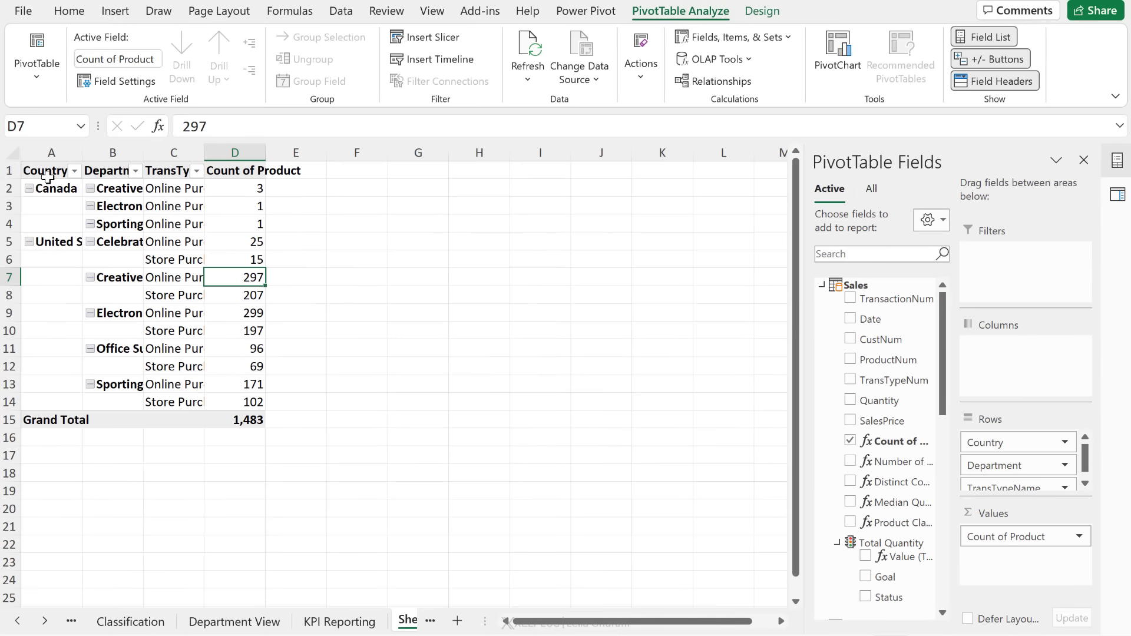
Copy the entire PivotTable, A1:D15, and paste it at cell A3 of Sheet3 in Report_2.xlsx
left_click_drag(47, 172, 231, 422)
key("ctrl+c")
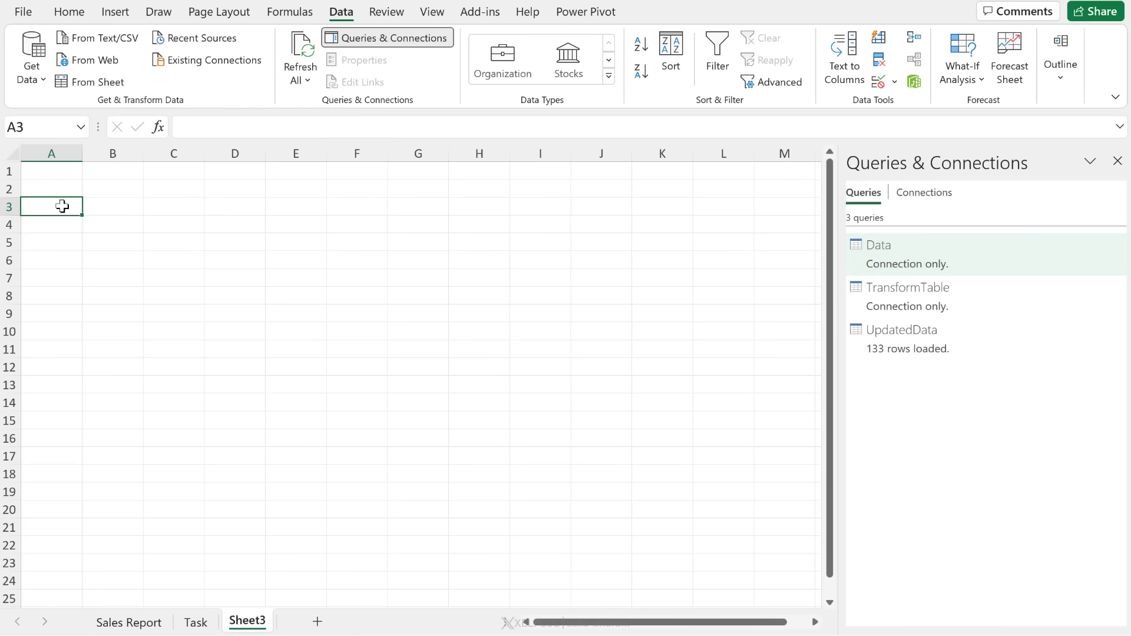
key("ctrl+v")
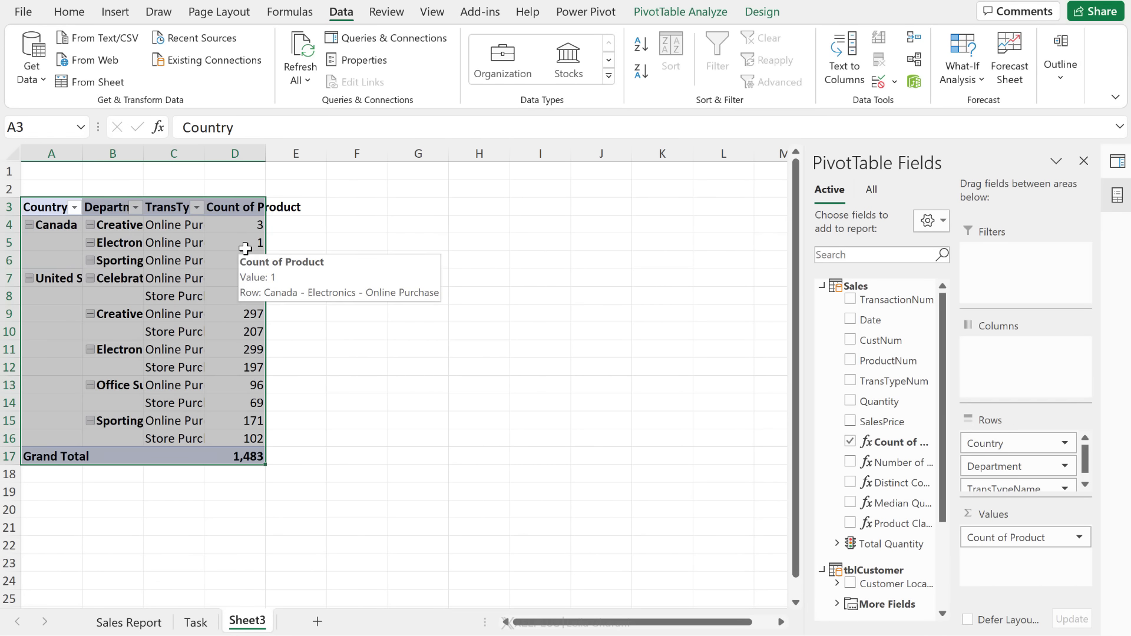
List the queries now in Report_2.xlsx and view its data model's table relationships as a diagram
left_click(415, 38)
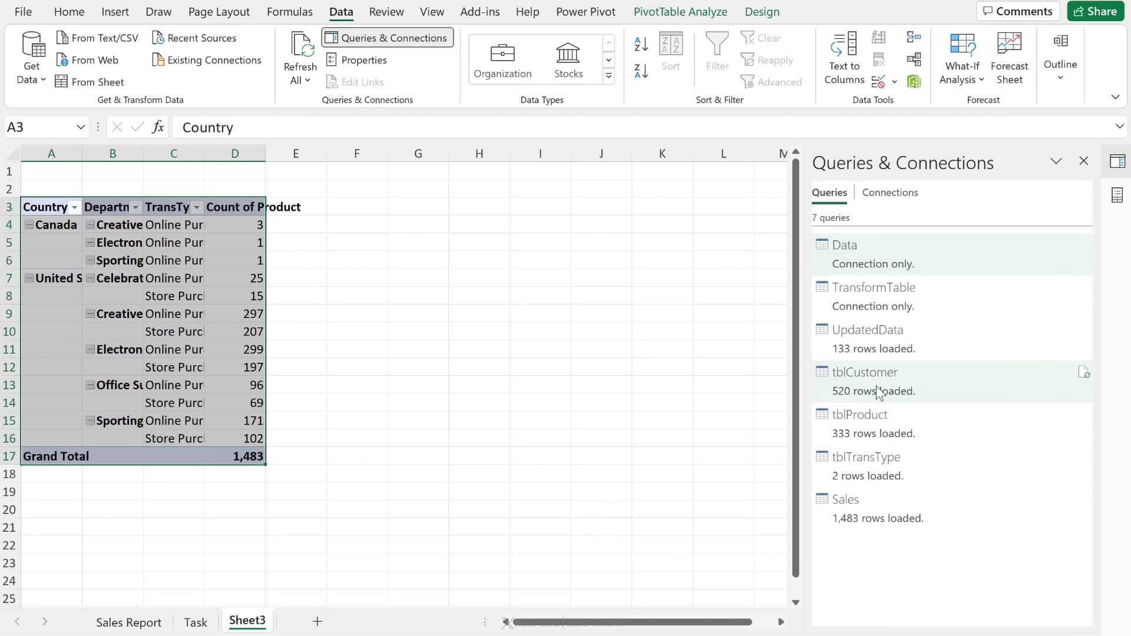
left_click(914, 81)
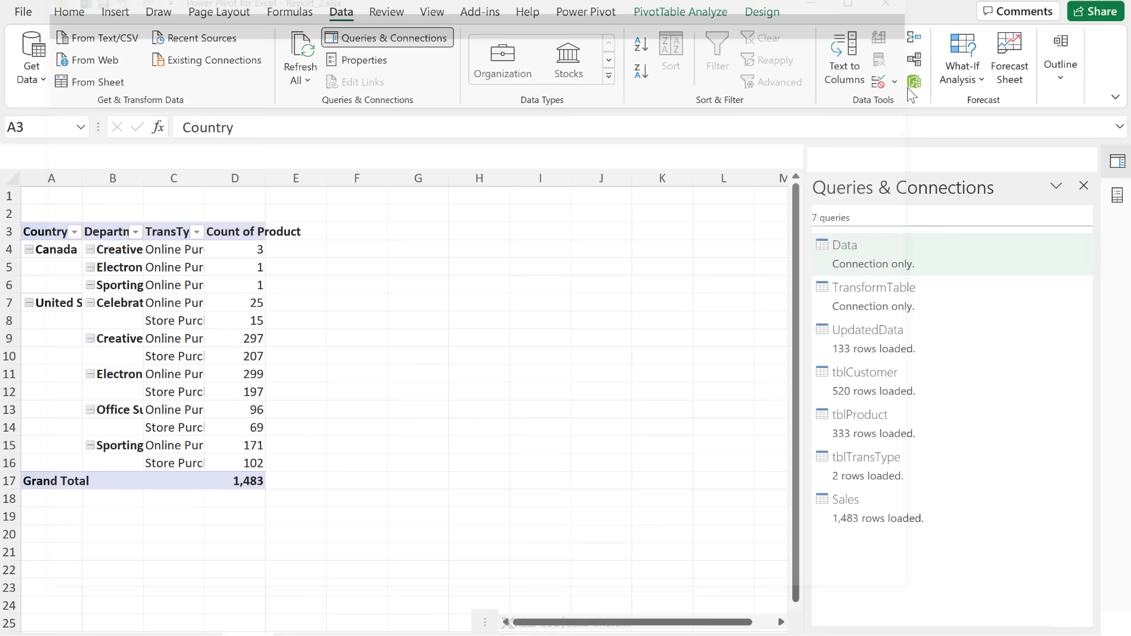
left_click(777, 83)
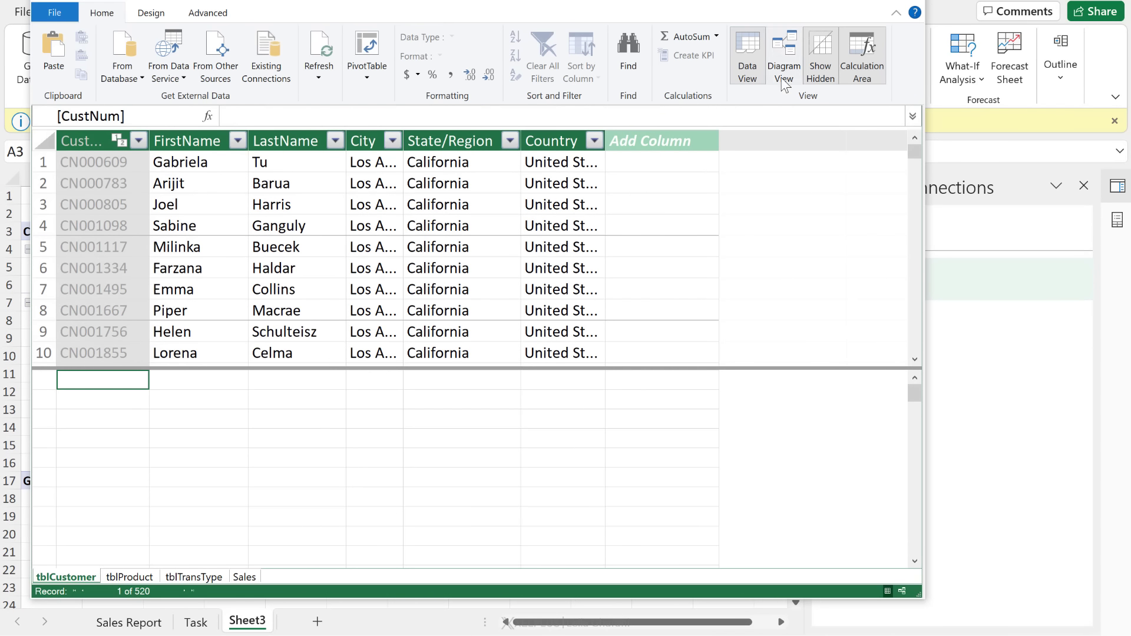
scroll(577, 237, "down", 3)
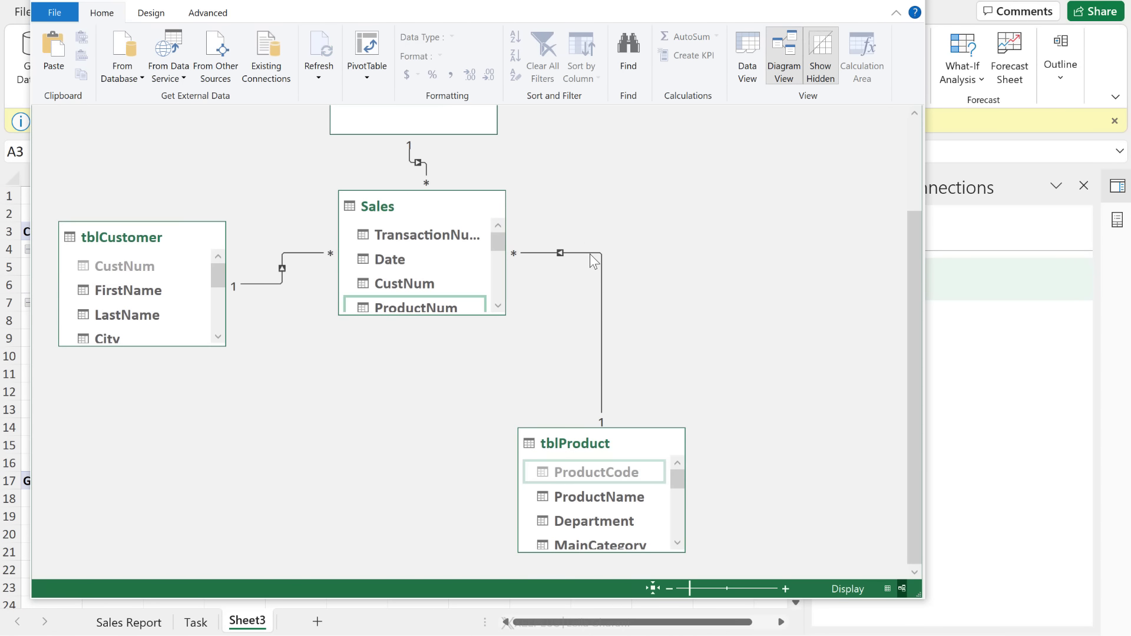
Enlarge the Sales table in the diagram to show all its fields and measures, and close the data model window
left_click_drag(441, 318, 423, 458)
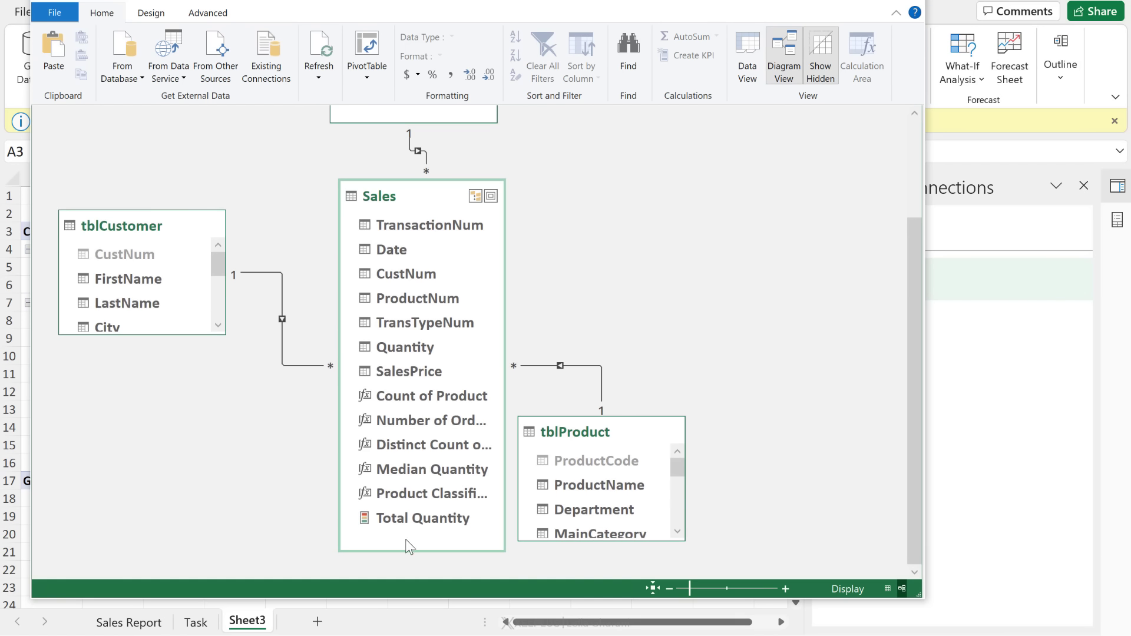
left_click(906, 0)
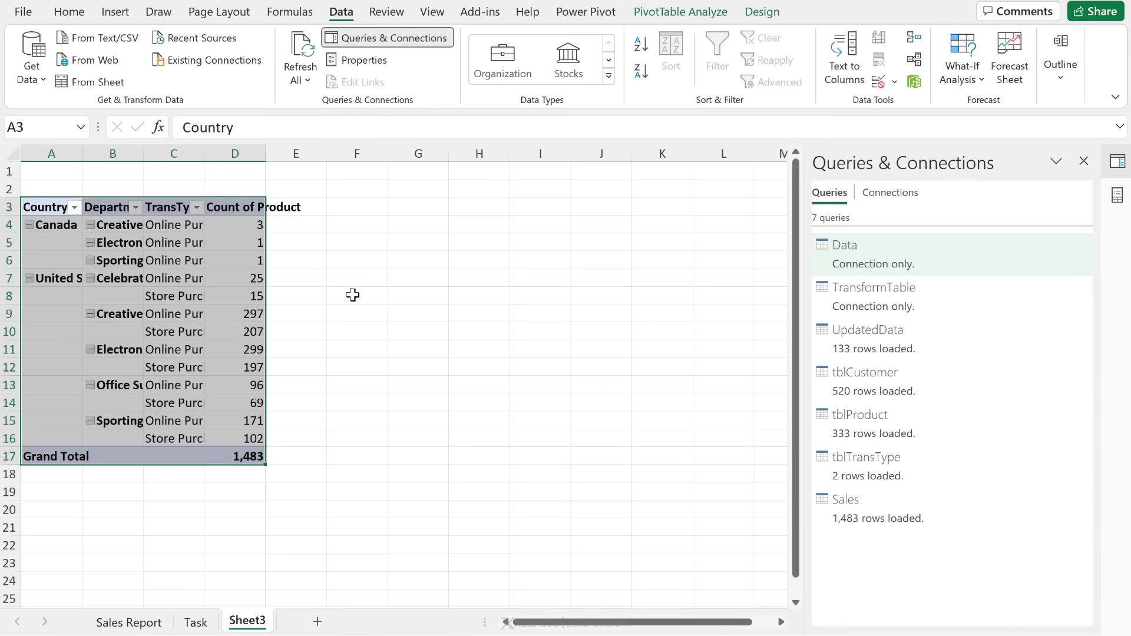
left_click(223, 274)
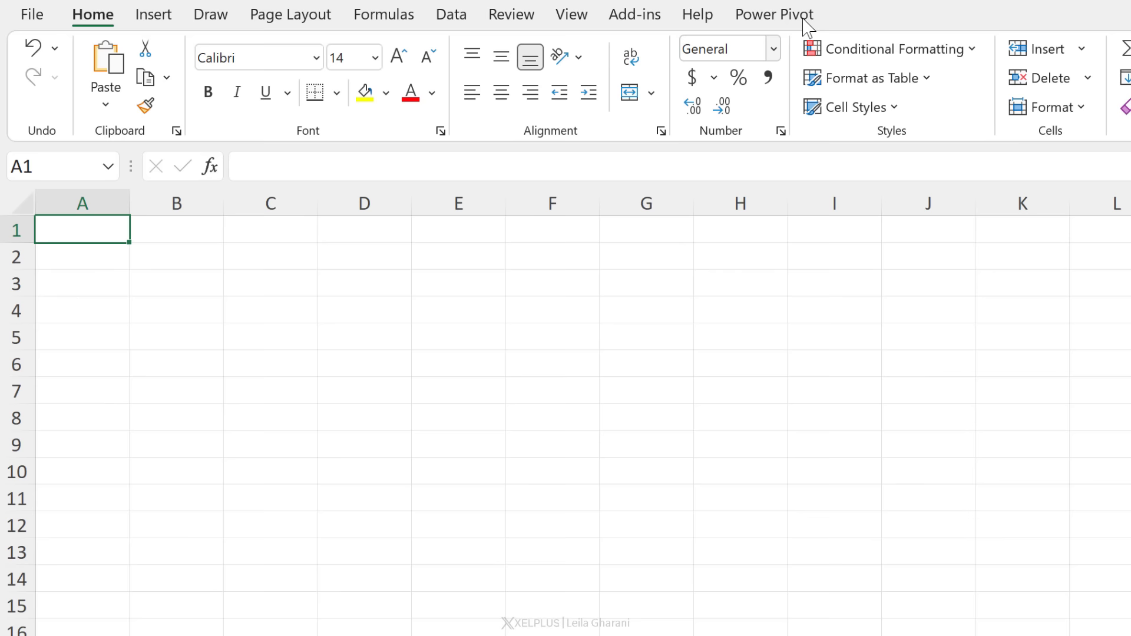
Open the dialog for a new measure, list the tables that can hold it, and close it without creating one
left_click(800, 17)
left_click(121, 99)
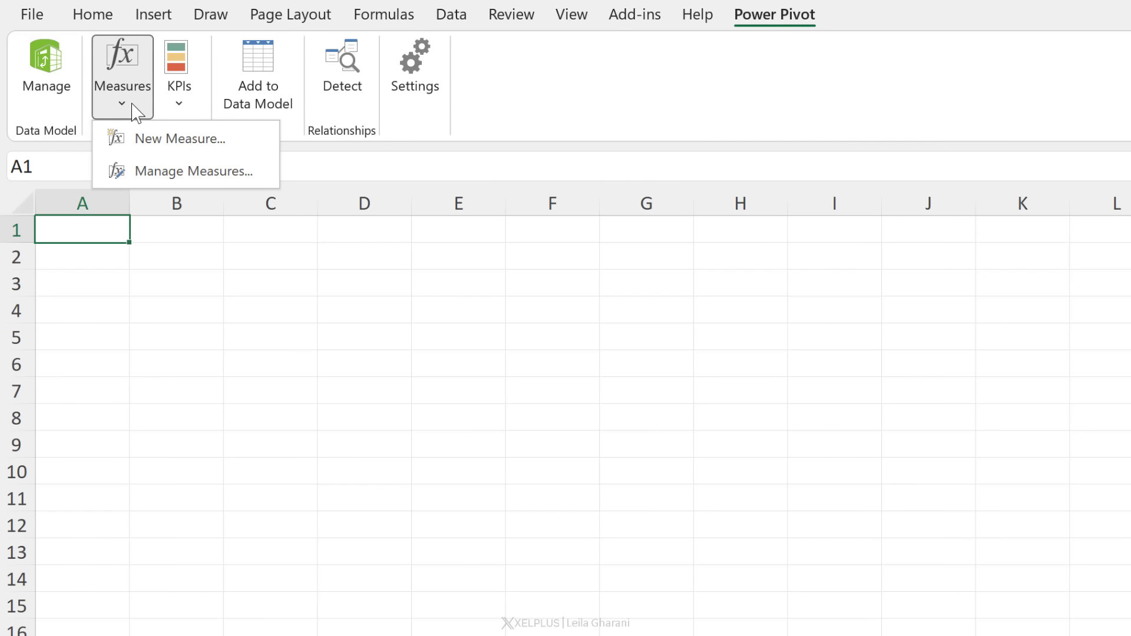
left_click(164, 146)
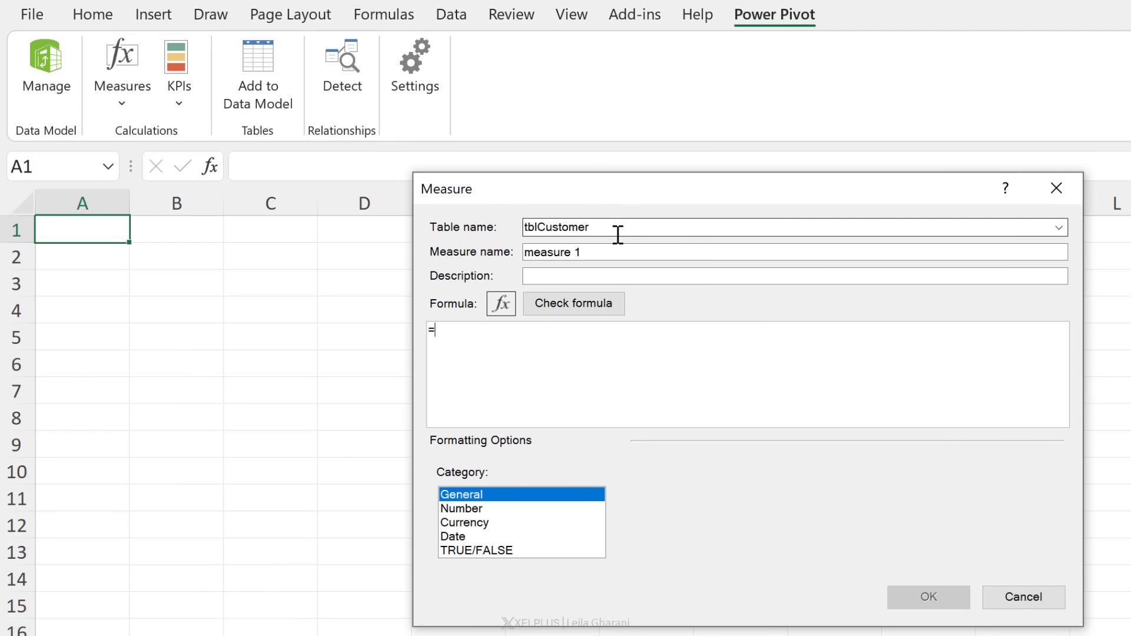
left_click(1058, 228)
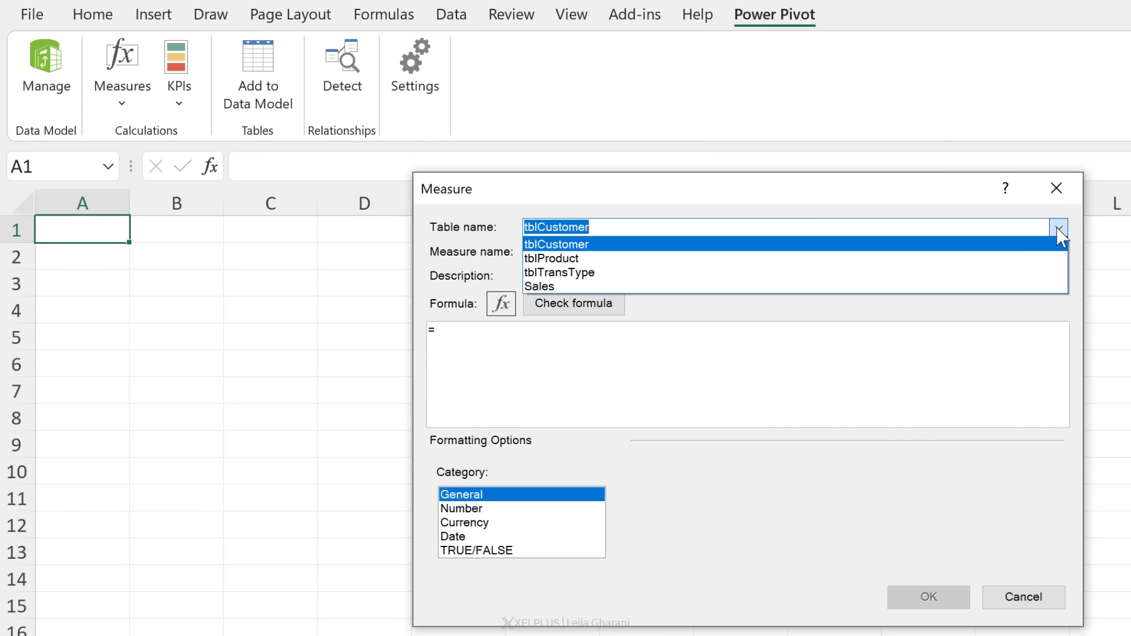
left_click(1057, 228)
left_click(1067, 188)
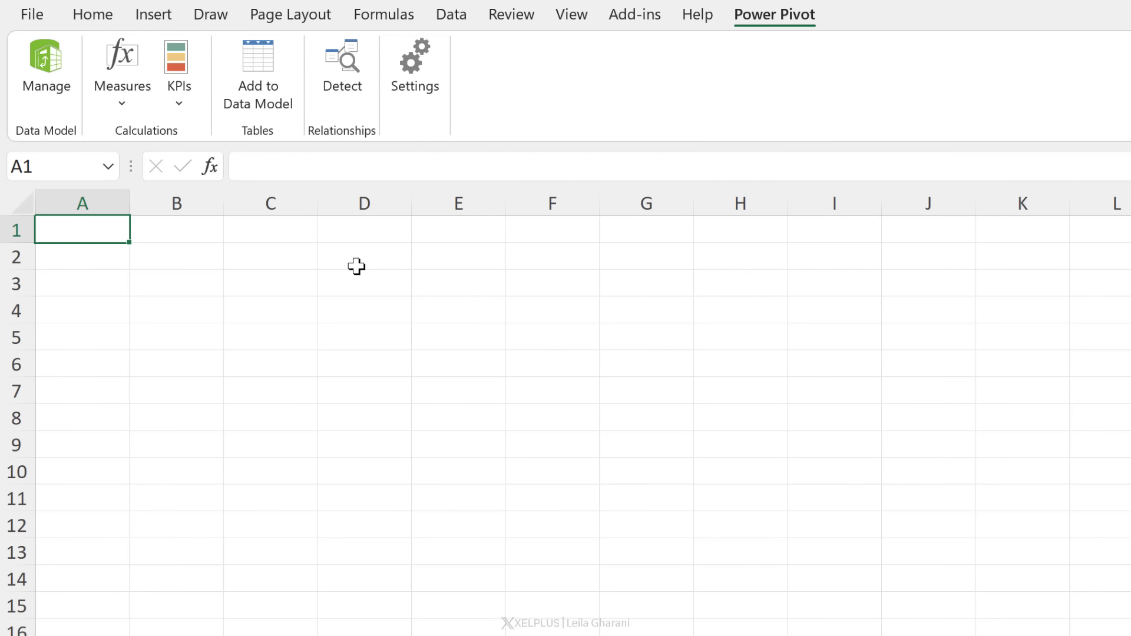
Create a blank workbook, copy its empty cell A1, and paste it into the data model as a table named KPI
key("ctrl+n")
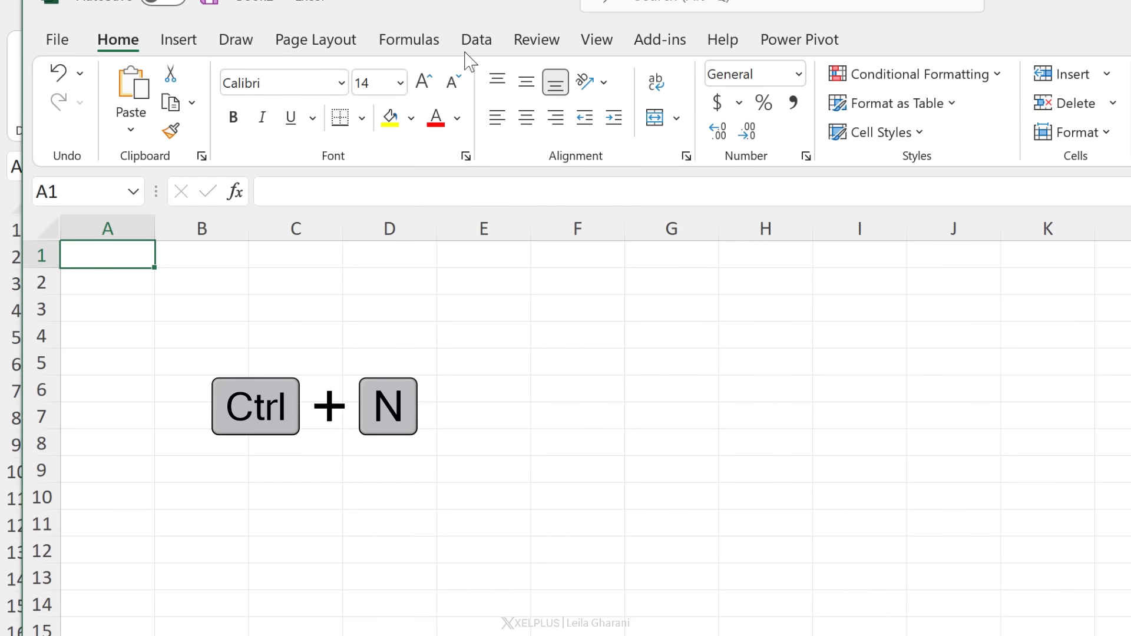
key("ctrl+c")
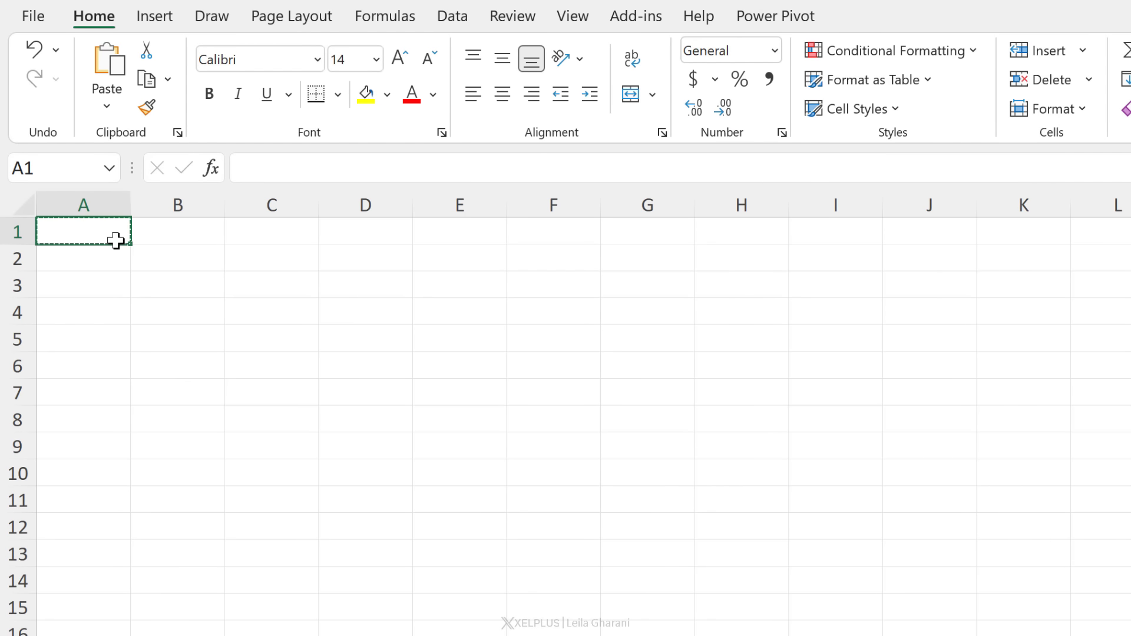
left_click(452, 16)
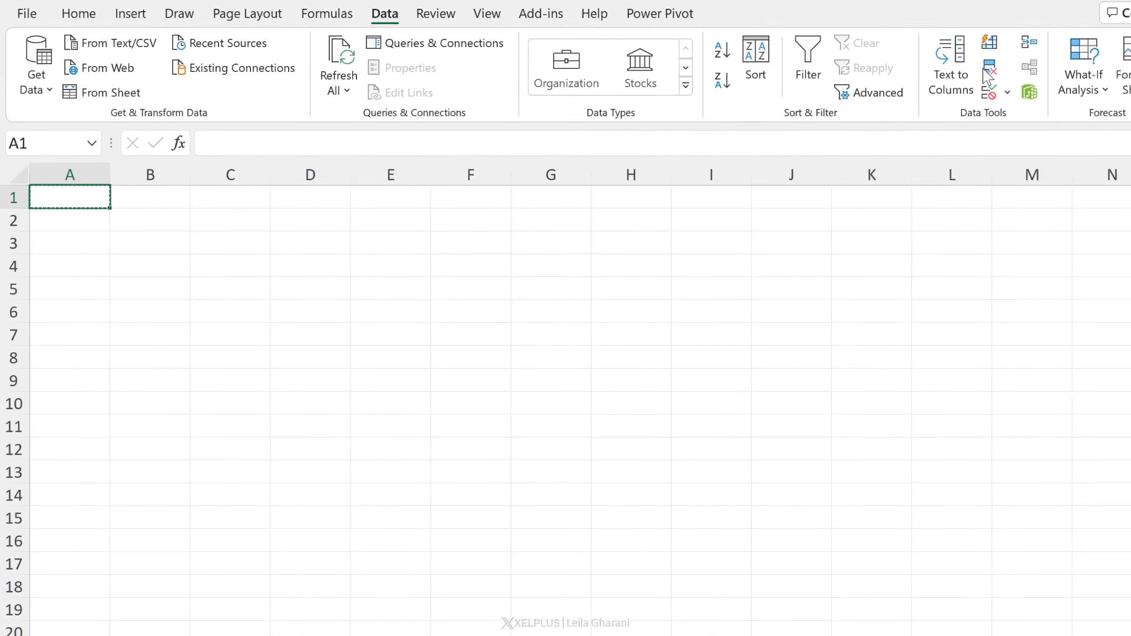
left_click(1029, 93)
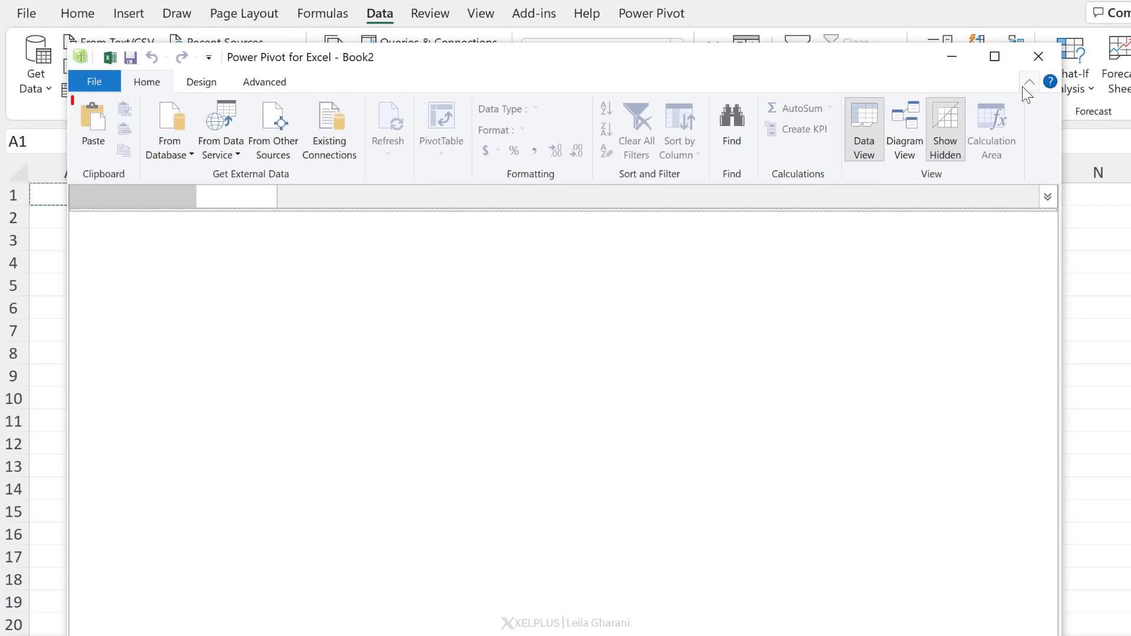
left_click(95, 134)
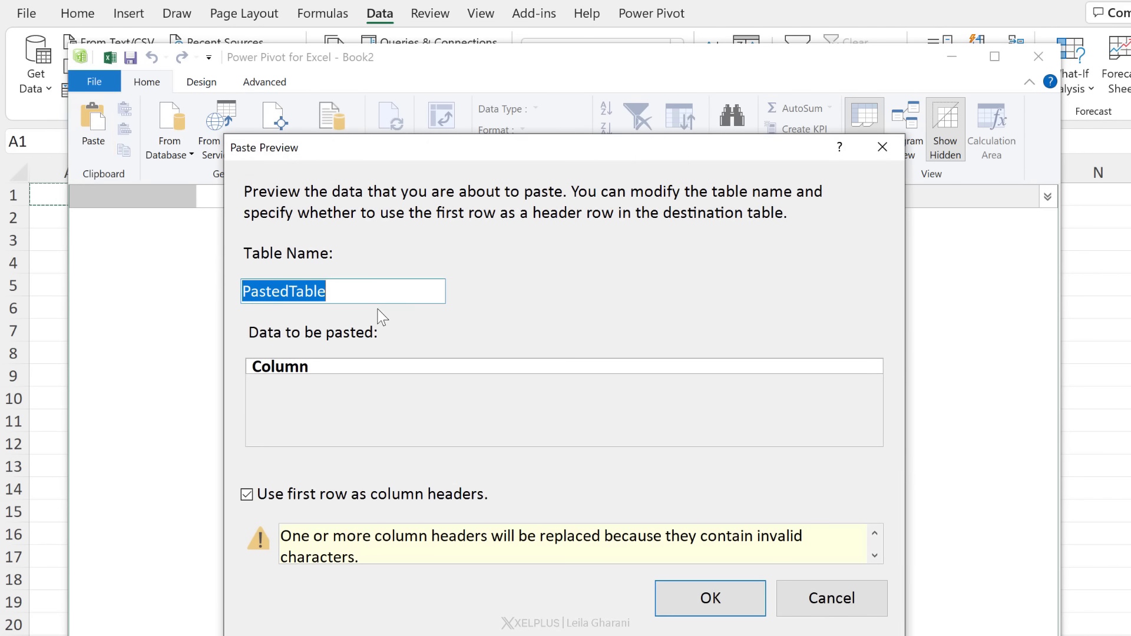
type("KPI")
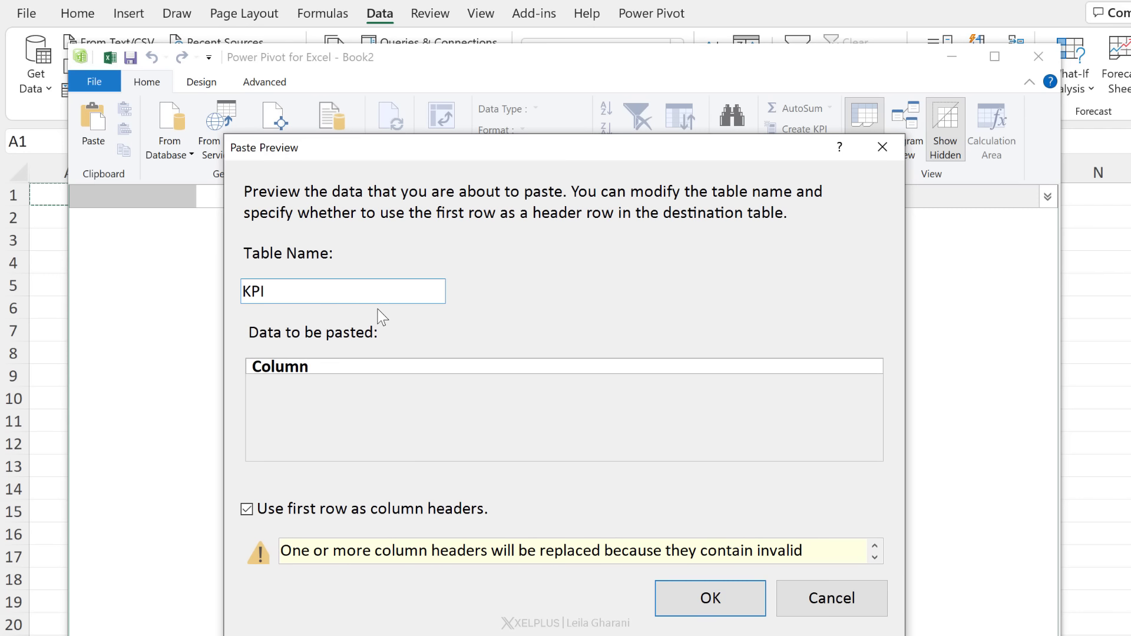
left_click(711, 600)
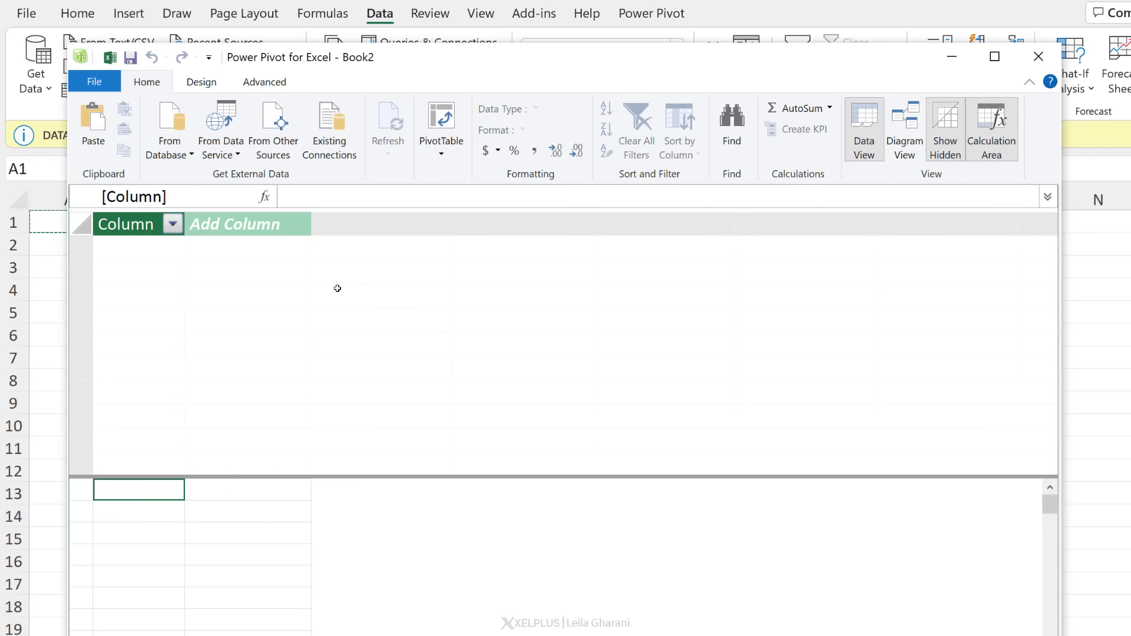
Hide the KPI table's only column from client tools and return to the workbook
double_click(128, 222)
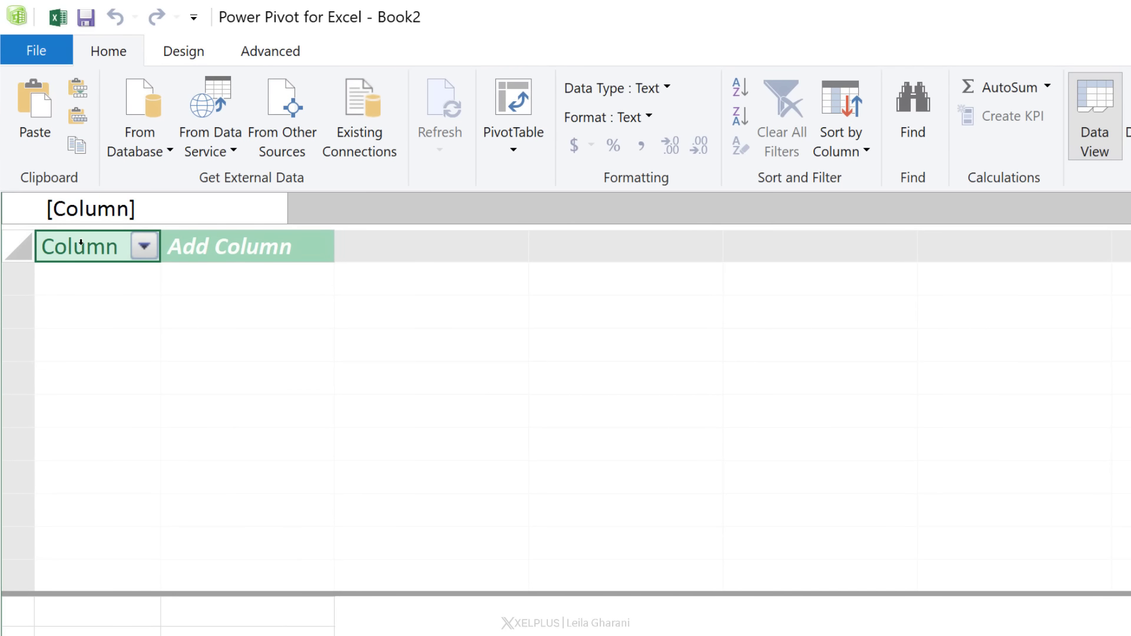
right_click(80, 243)
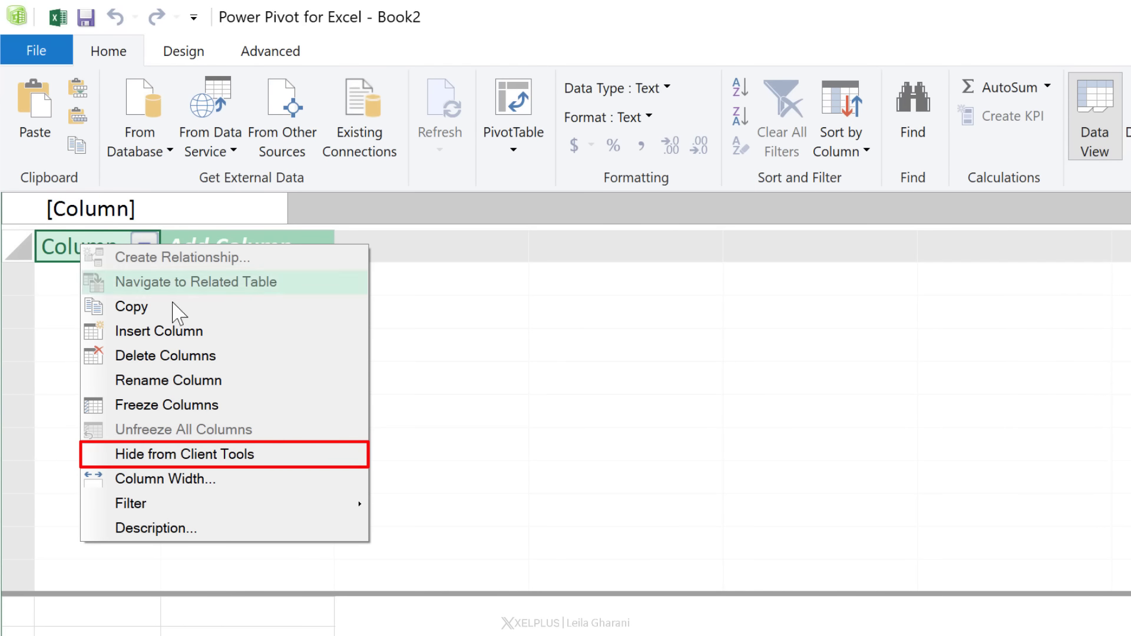
left_click(231, 453)
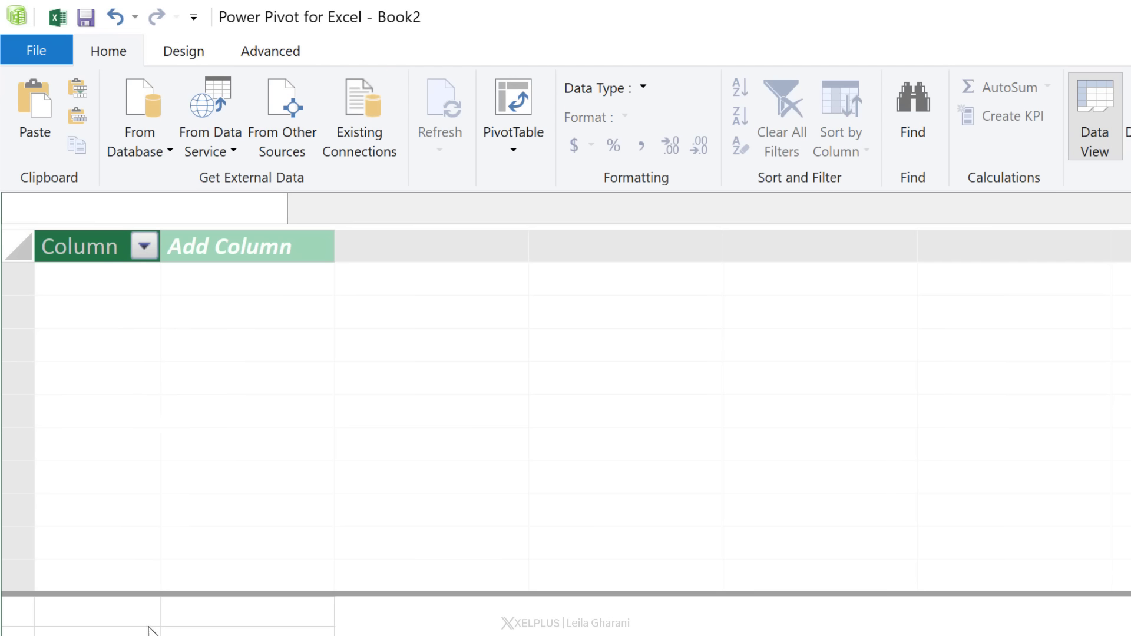
left_click(56, 18)
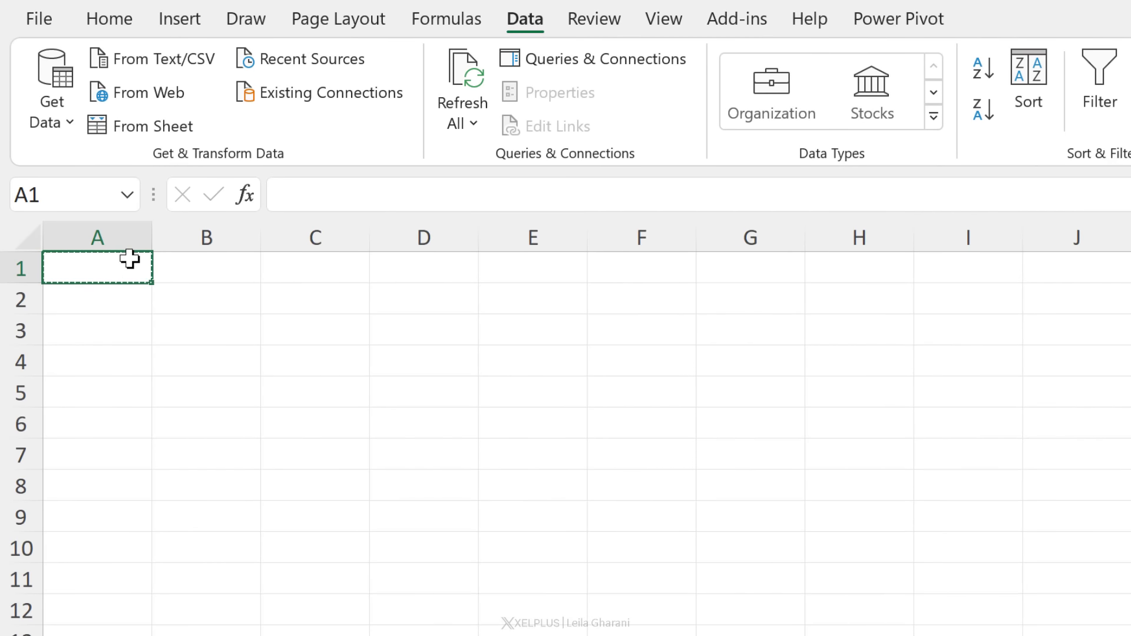
Start a data import from the Excel workbook Data.xlsx in the Desktop folder
left_click(71, 118)
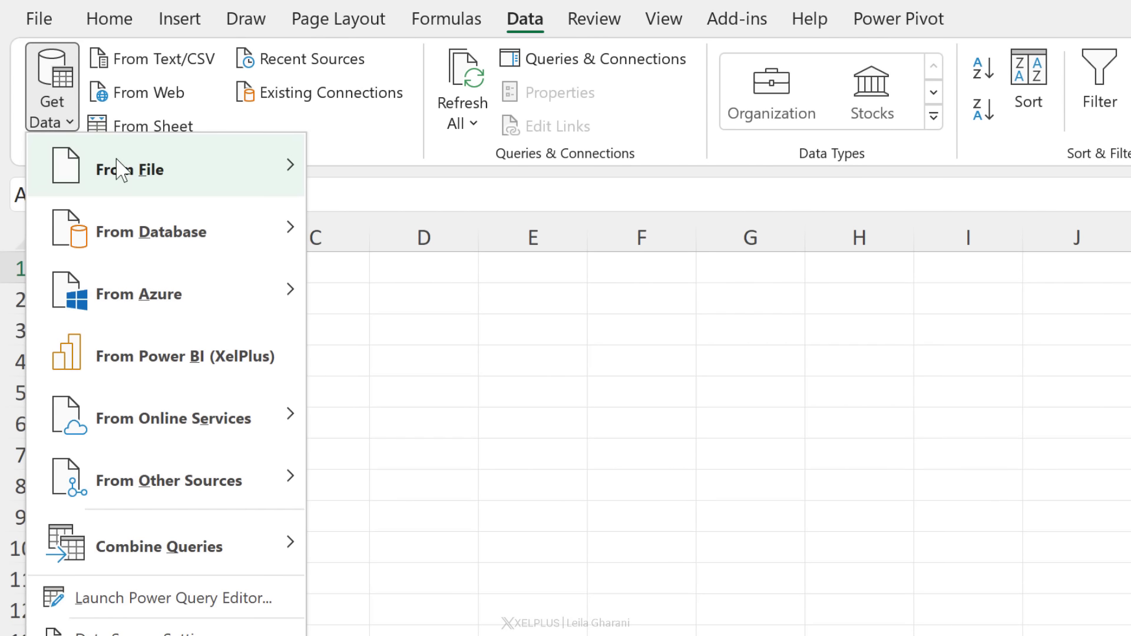
mouse_move(112, 167)
left_click(469, 172)
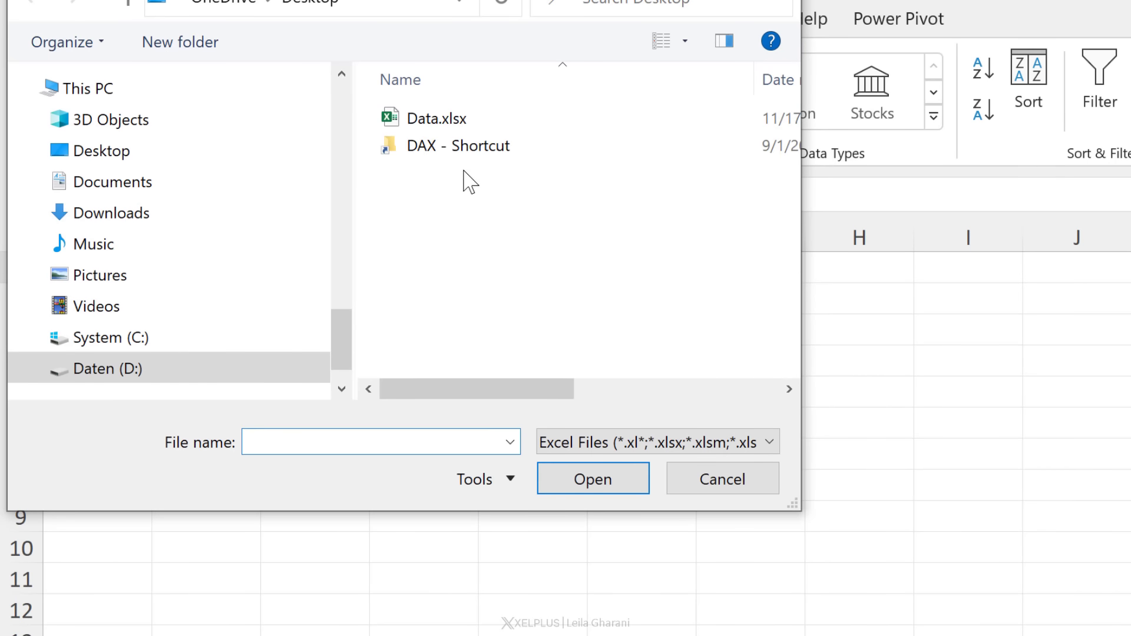
left_click(434, 120)
left_click(575, 479)
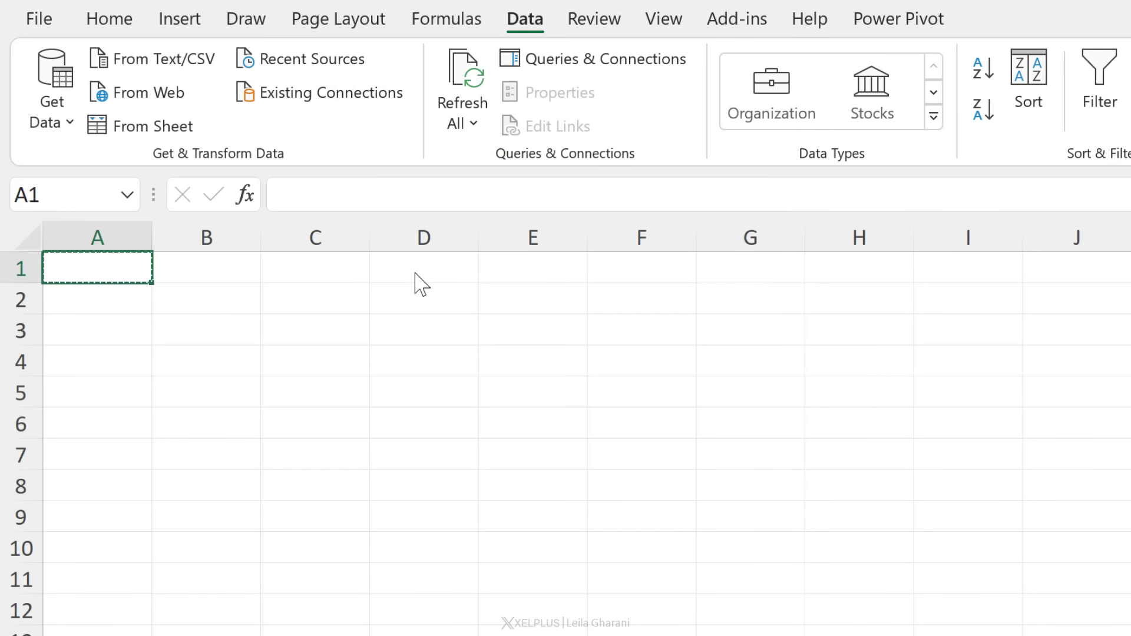
Load tblCustomer, tblProduct, tblTransType and Sales as connections only and add them to the Data Model
left_click(334, 201)
left_click(366, 306)
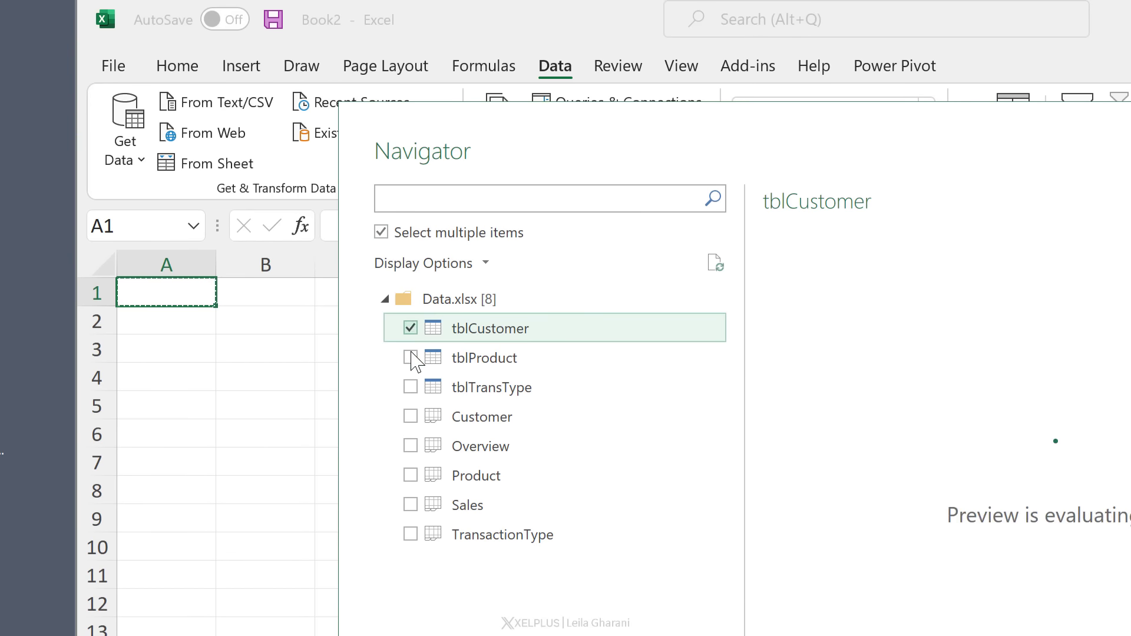
left_click(366, 339)
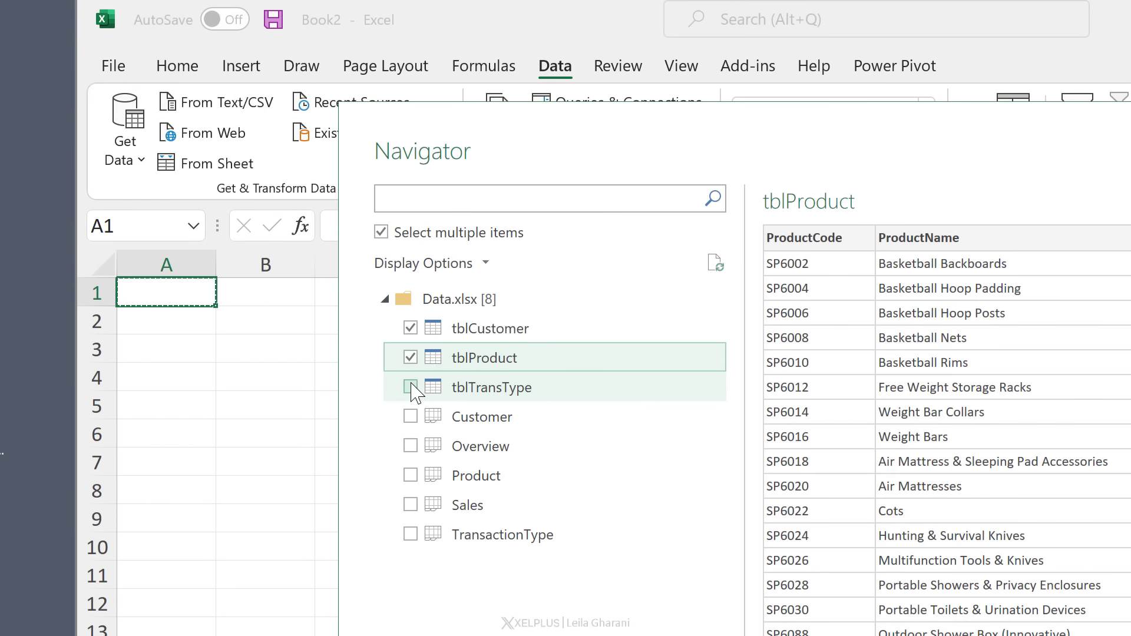
left_click(410, 387)
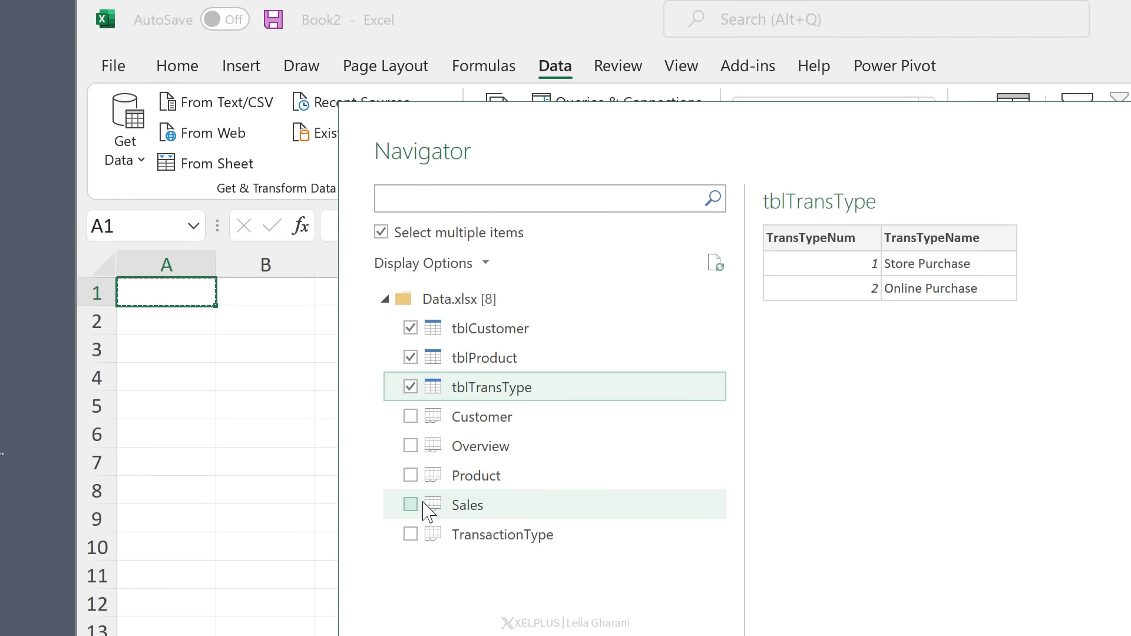
left_click(410, 505)
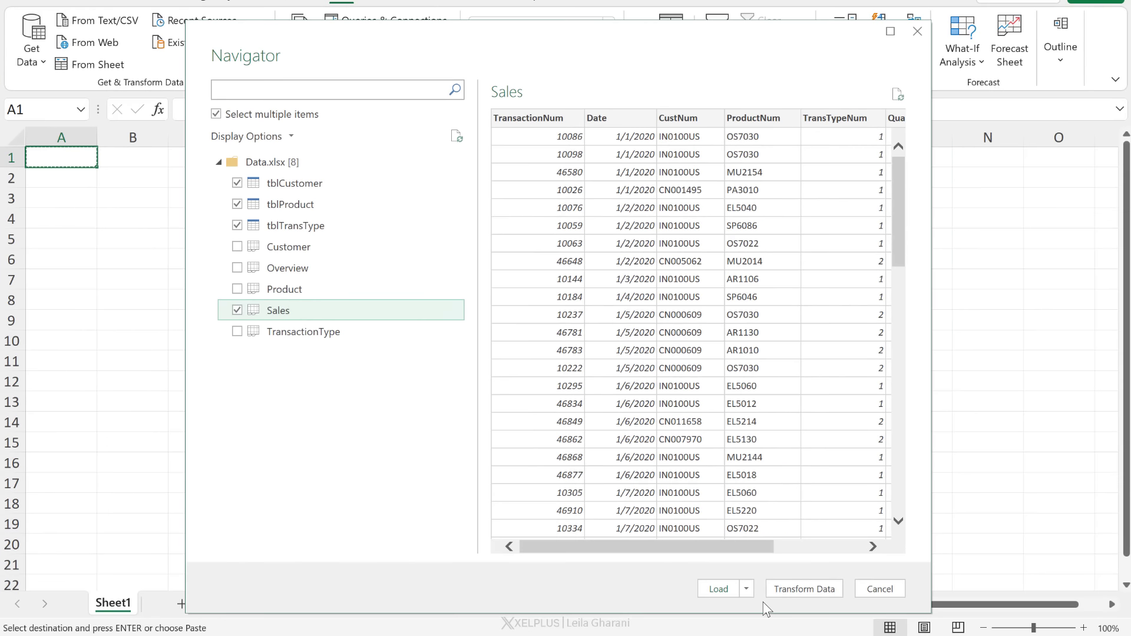
left_click(947, 635)
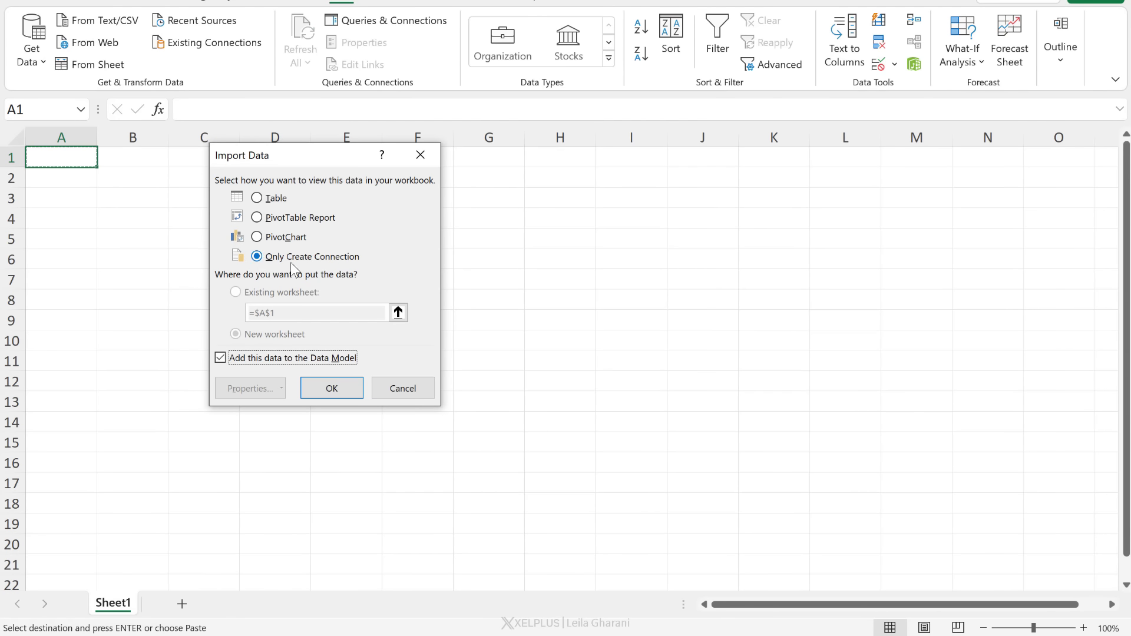
left_click(332, 387)
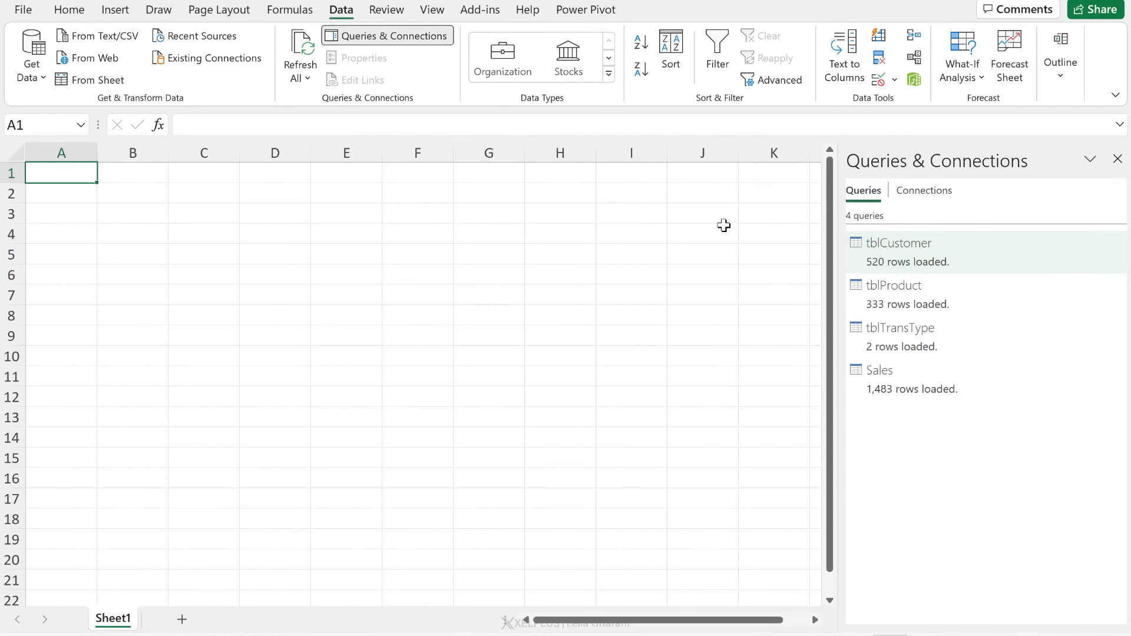
Start a new measure in the KPI table and name it Total Quantity
mouse_move(893, 262)
left_click(586, 9)
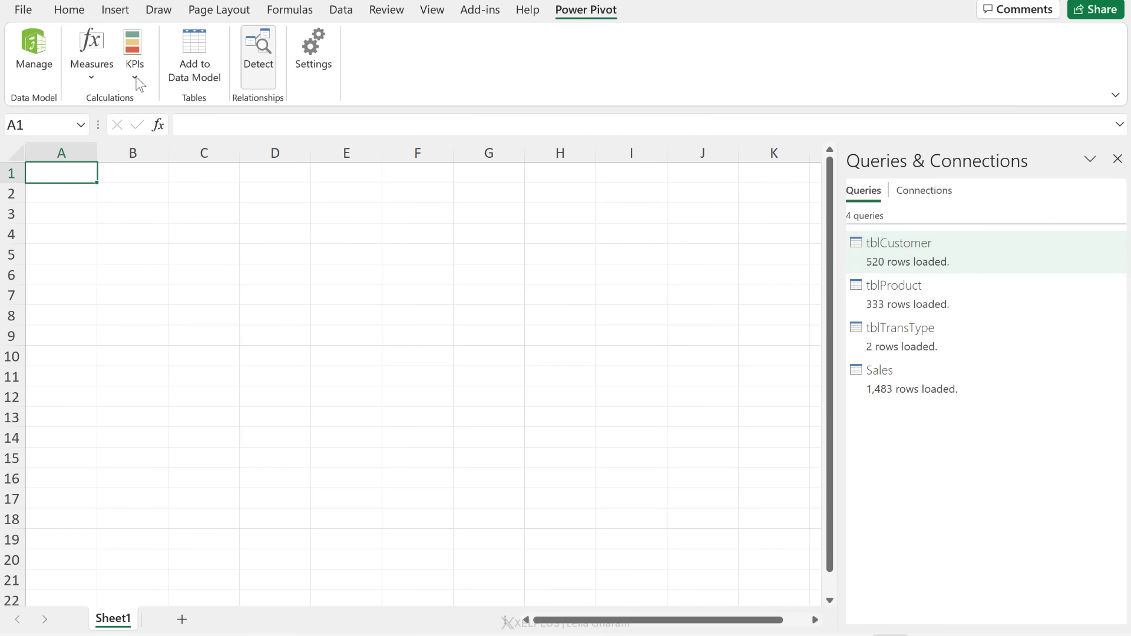
left_click(108, 82)
left_click(118, 96)
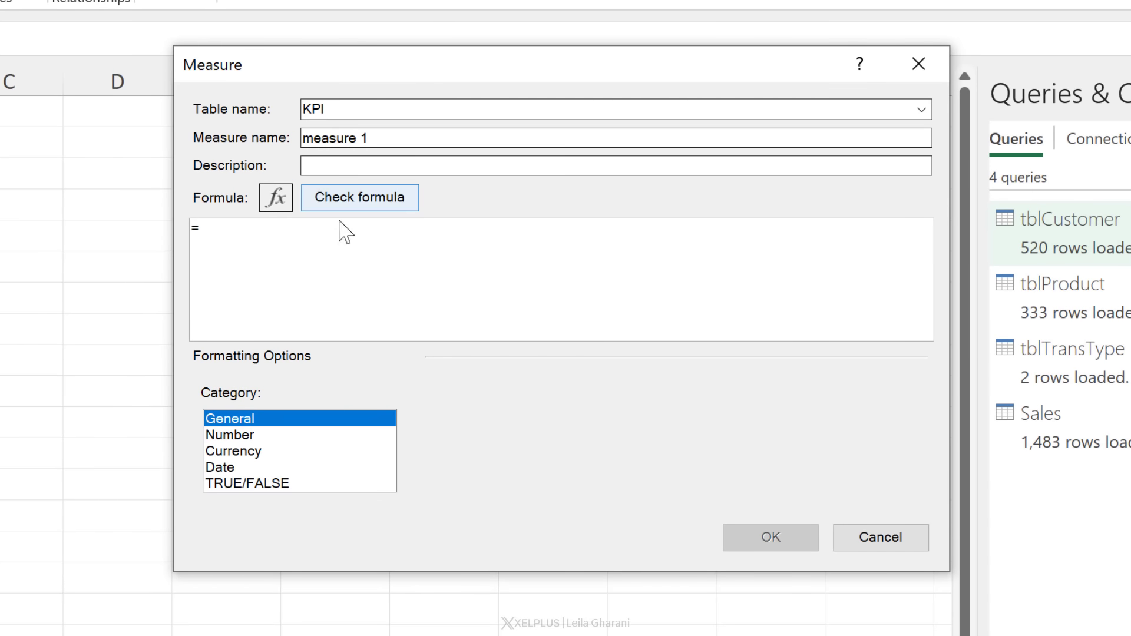
left_click_drag(381, 141, 286, 142)
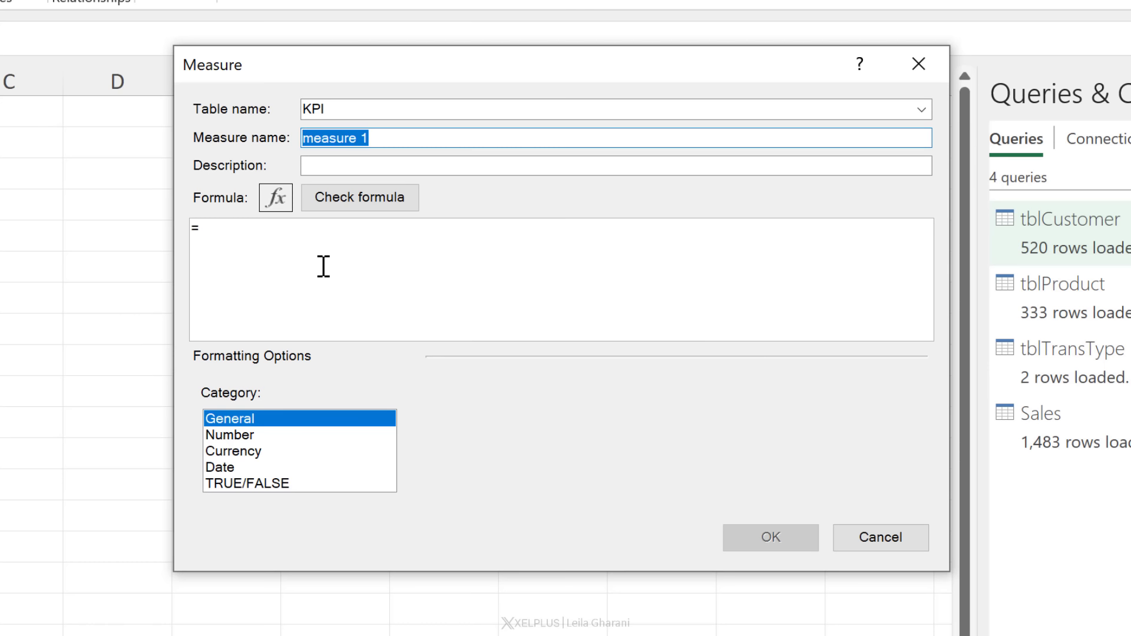
type("Total Quantity")
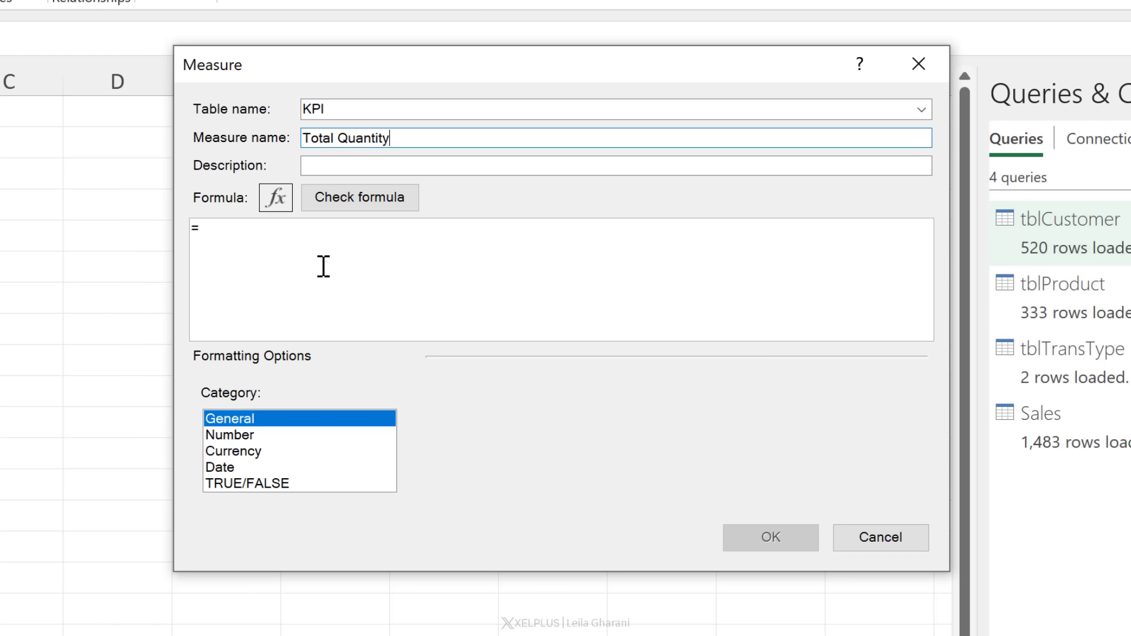
Enter the measure's formula as =sum(Sales[Quantity])
left_click(323, 266)
type("sum(sal")
left_click(364, 328)
double_click(364, 330)
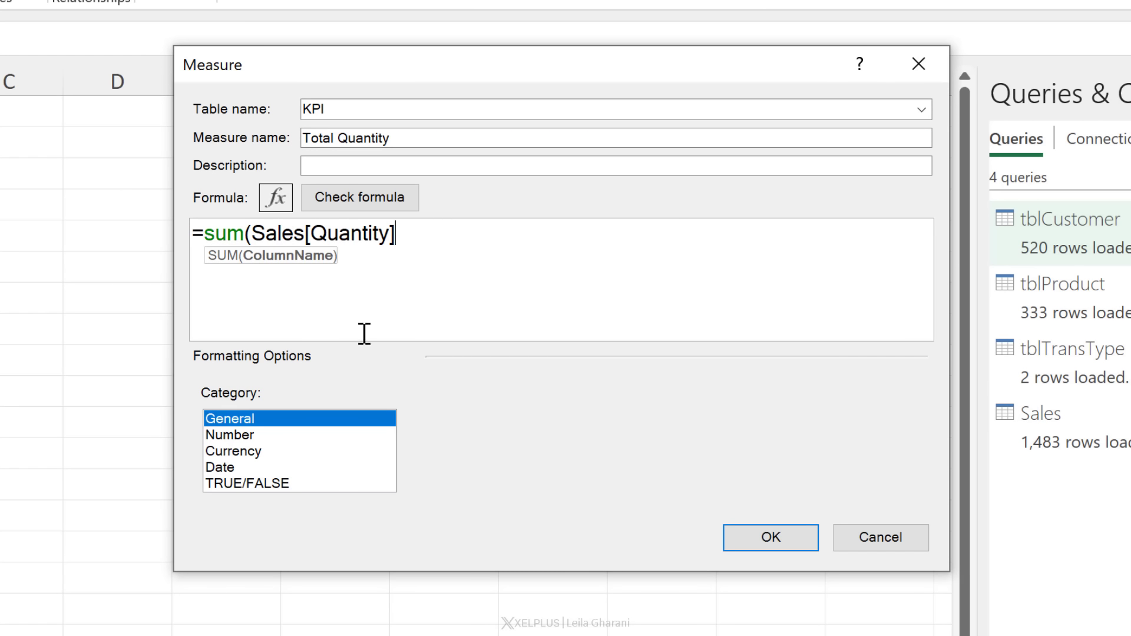
type(")")
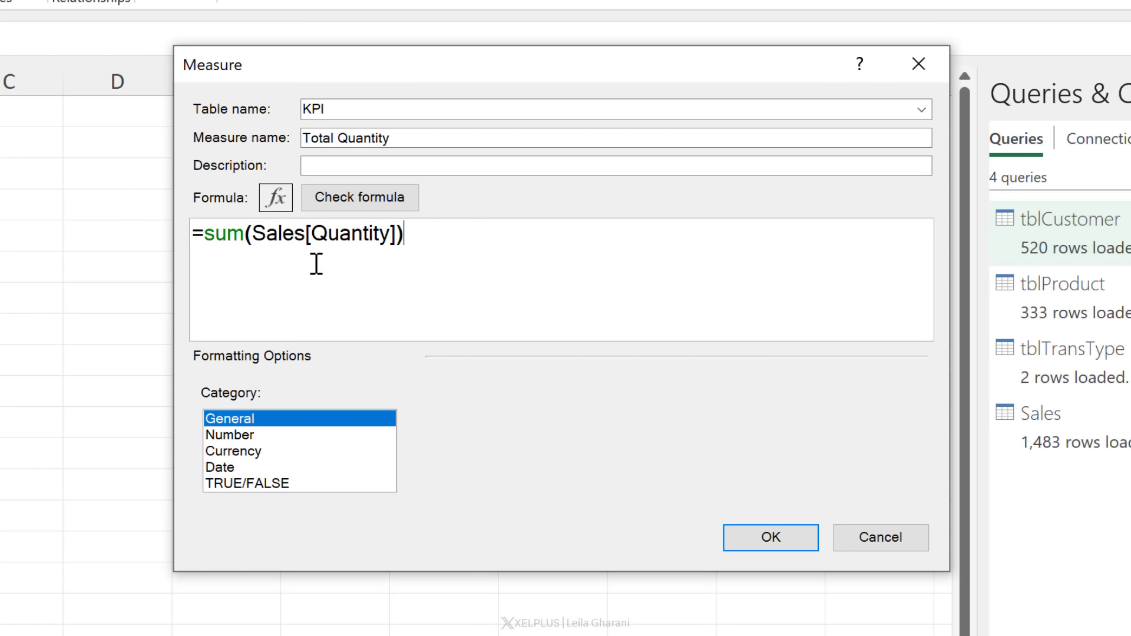
Format the Total Quantity measure as a whole number and save it
left_click(272, 436)
left_click(714, 422)
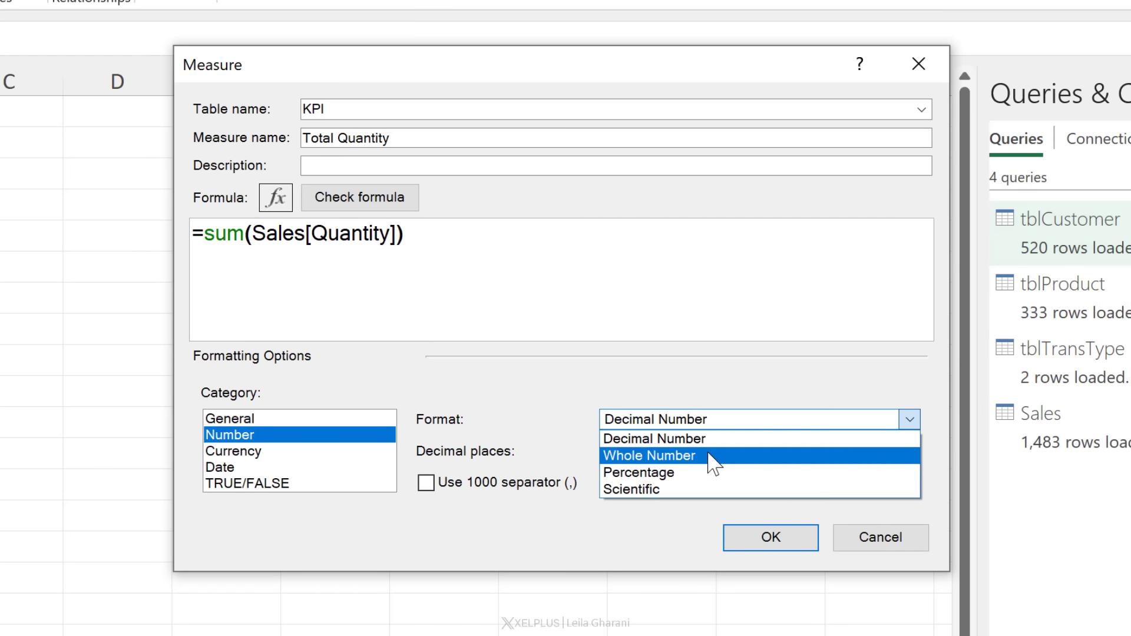
left_click(714, 461)
left_click(777, 547)
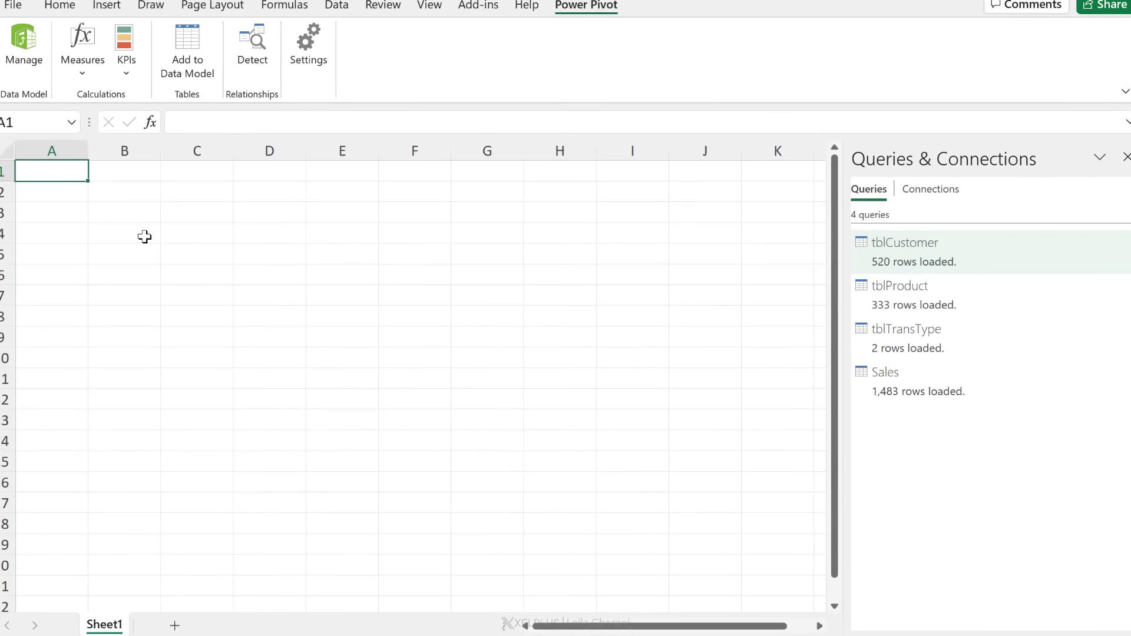
Insert a PivotTable from the Data Model at cell A1 of Sheet1 and expand the KPI table in its field list
left_click(114, 9)
left_click(38, 70)
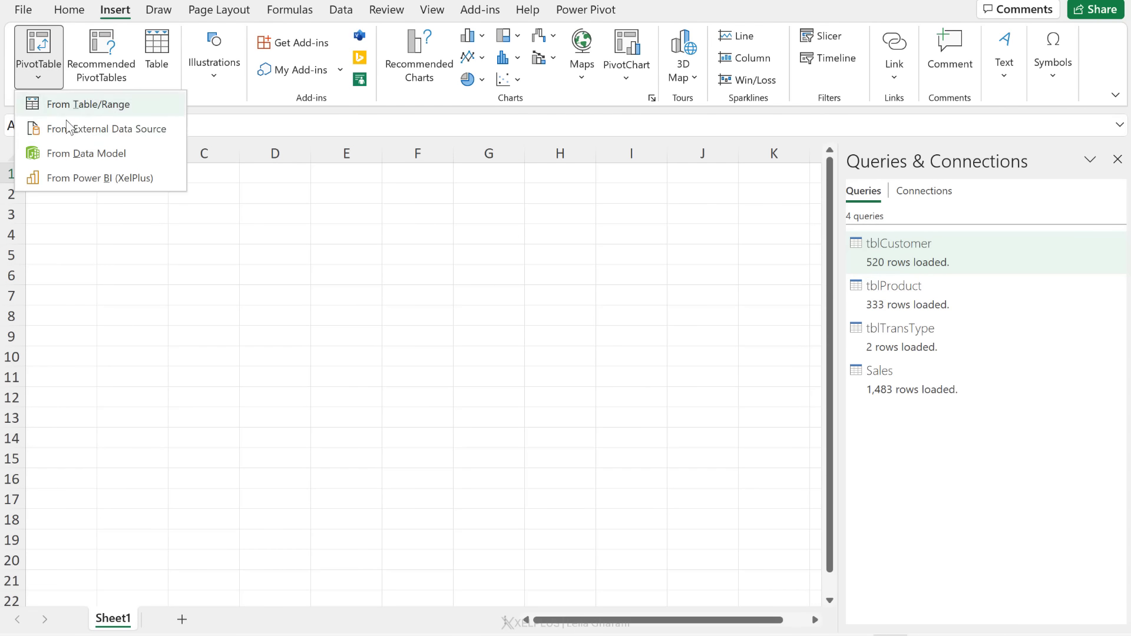
left_click(73, 151)
left_click(398, 378)
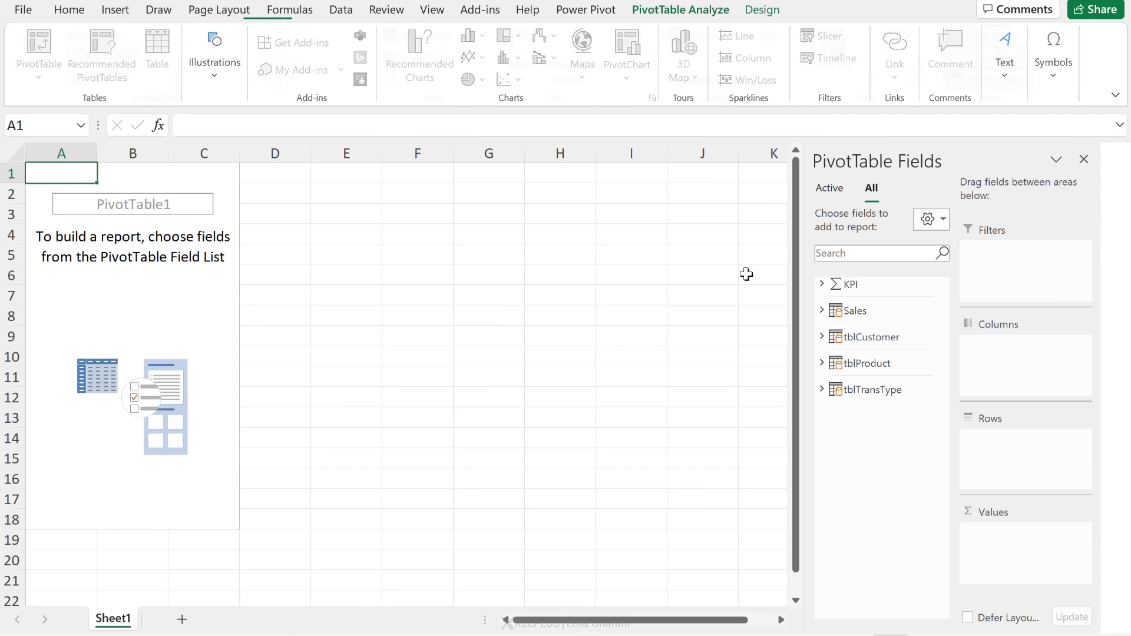
left_click(821, 284)
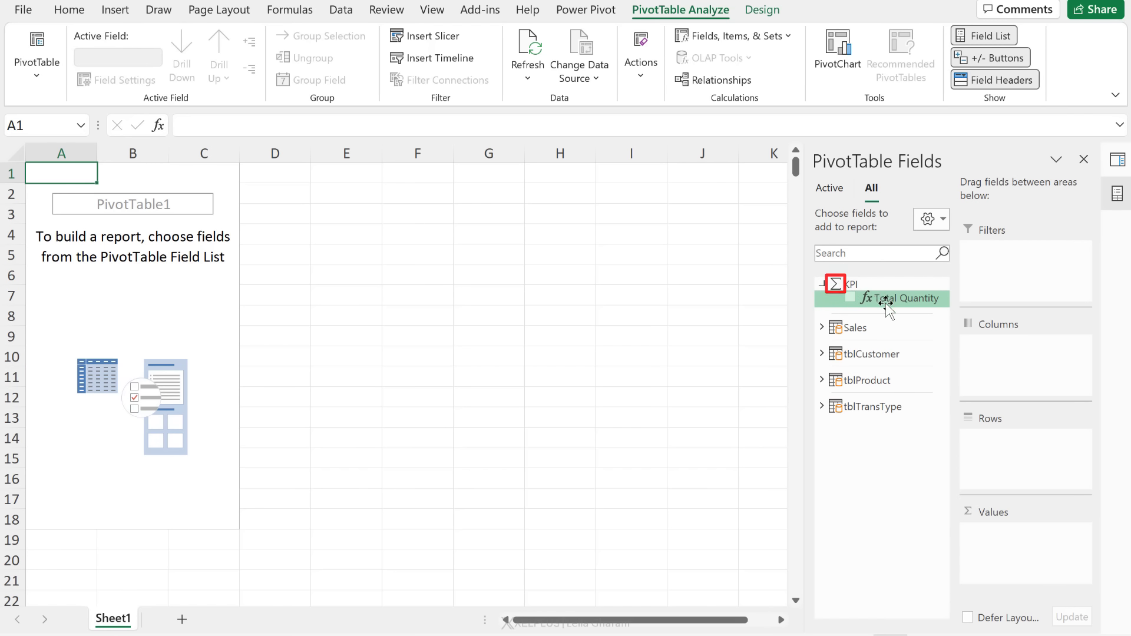
left_click_drag(871, 308, 658, 94)
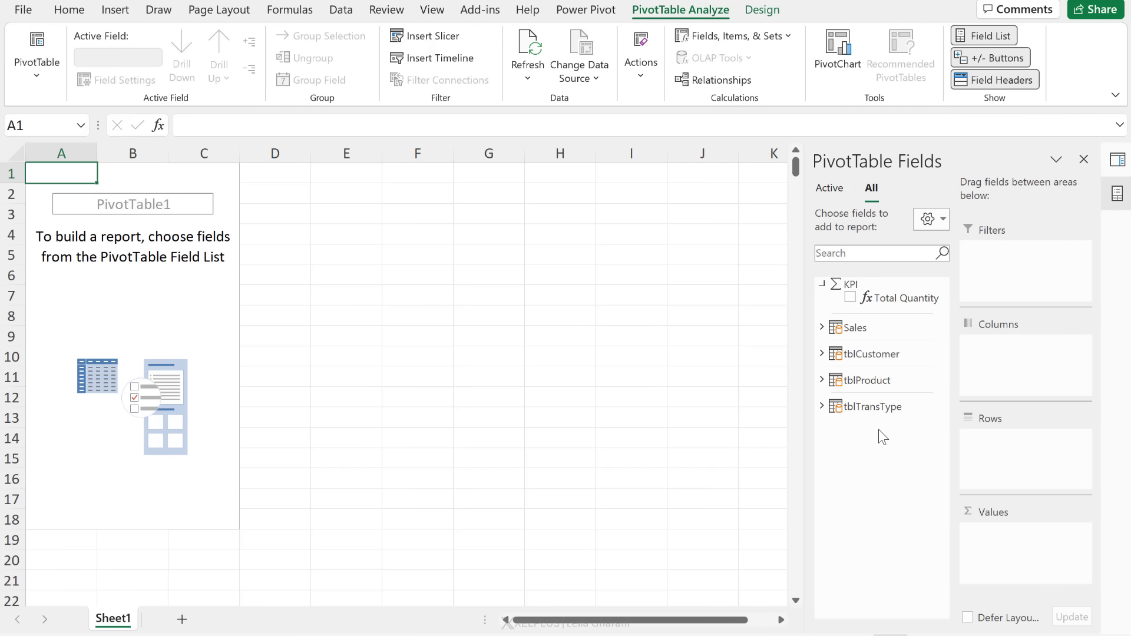
left_click(585, 14)
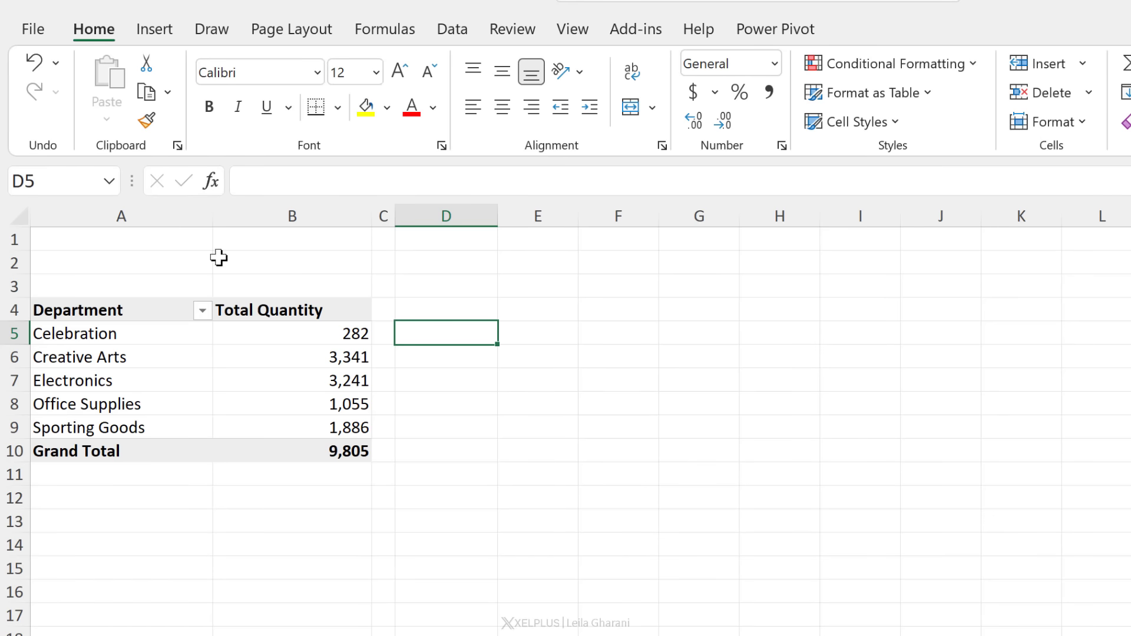
Enter the label "Quantity to Date:" in cell A1 above the department PivotTable
left_click_drag(154, 239, 361, 235)
left_click(168, 236)
type("Quantity to Date:")
key("Tab")
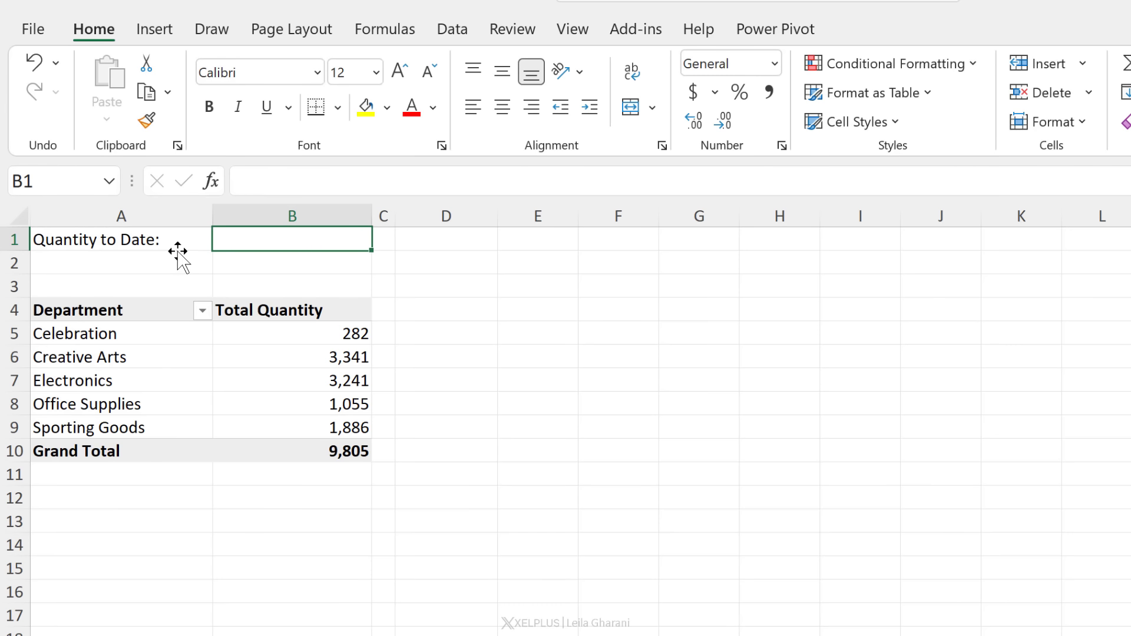
Enter a GETPIVOTDATA formula in B1 that references the PivotTable's Total Quantity grand total in B10
left_click(282, 384)
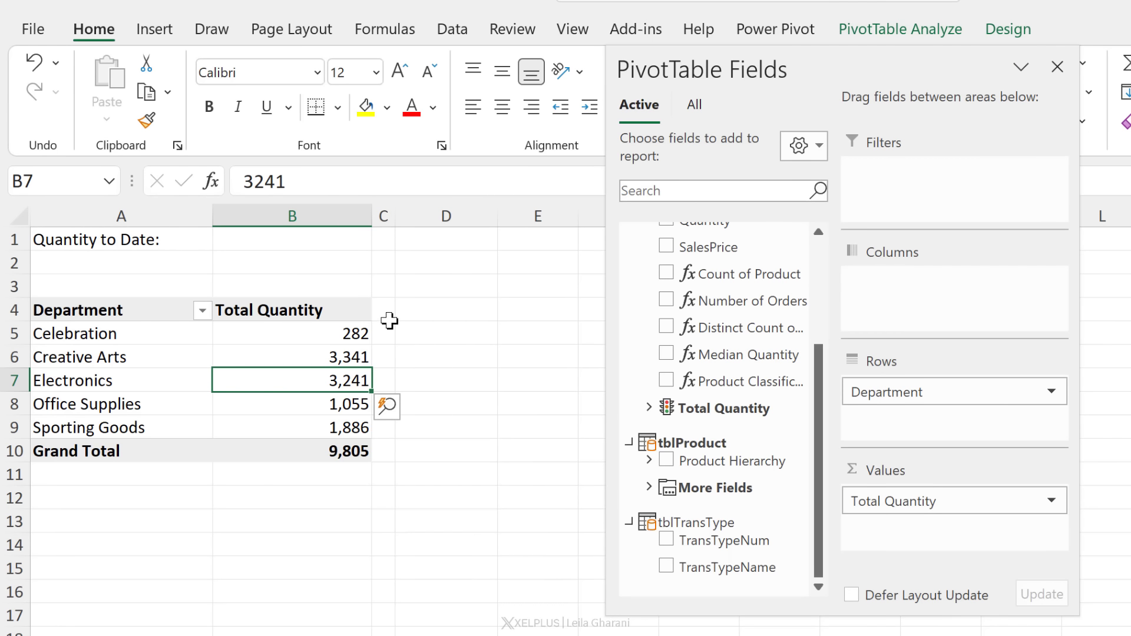
left_click(302, 246)
type("=")
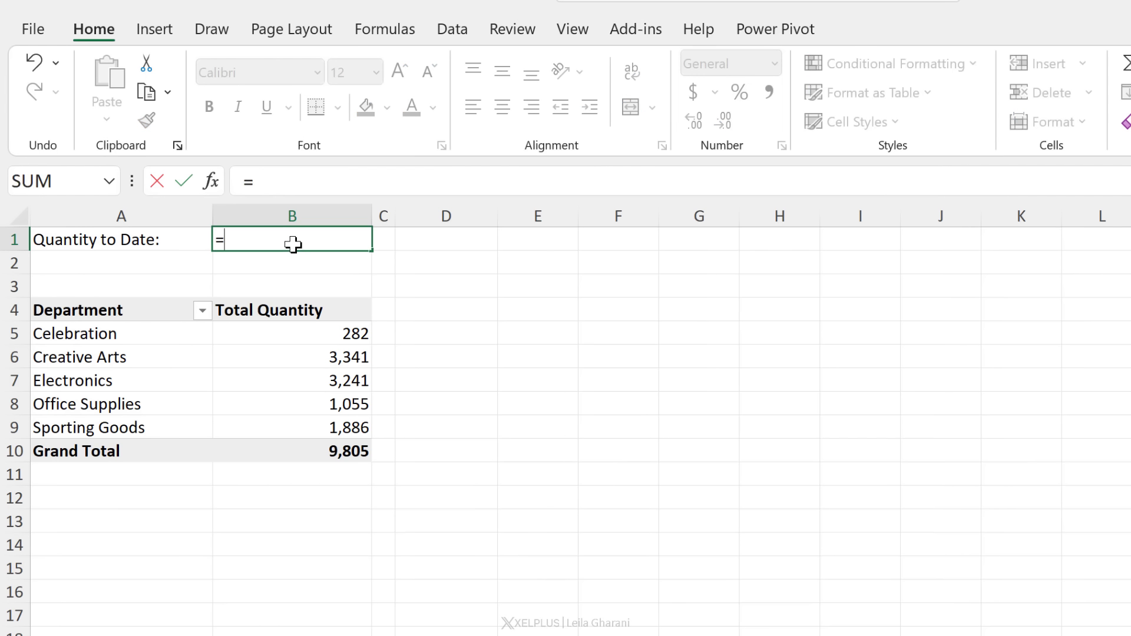
left_click(298, 453)
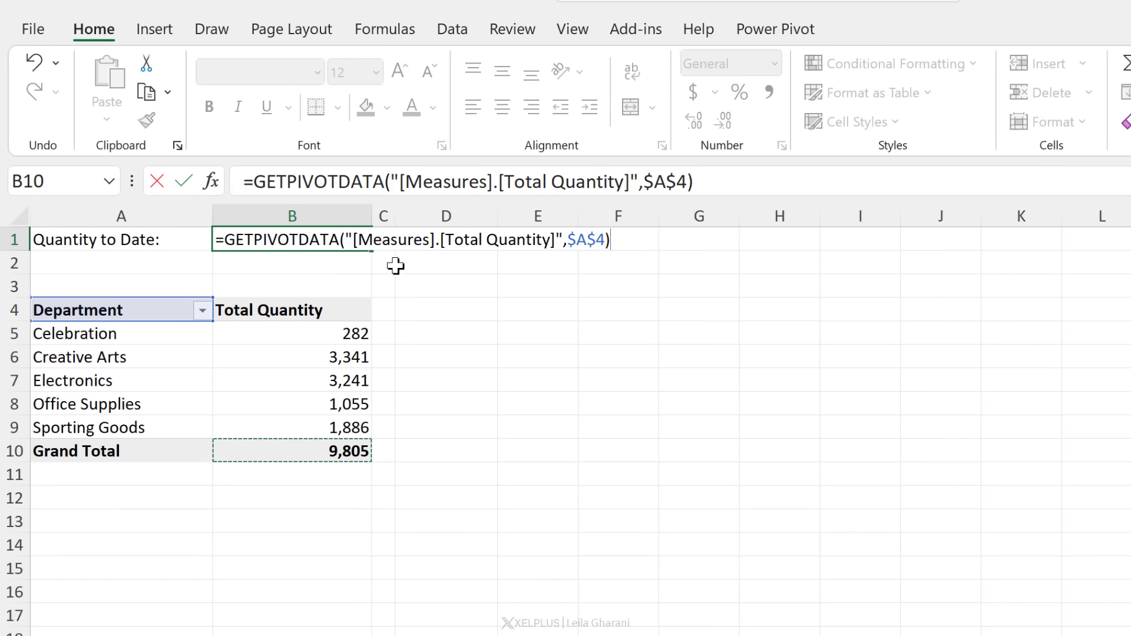
key("Return")
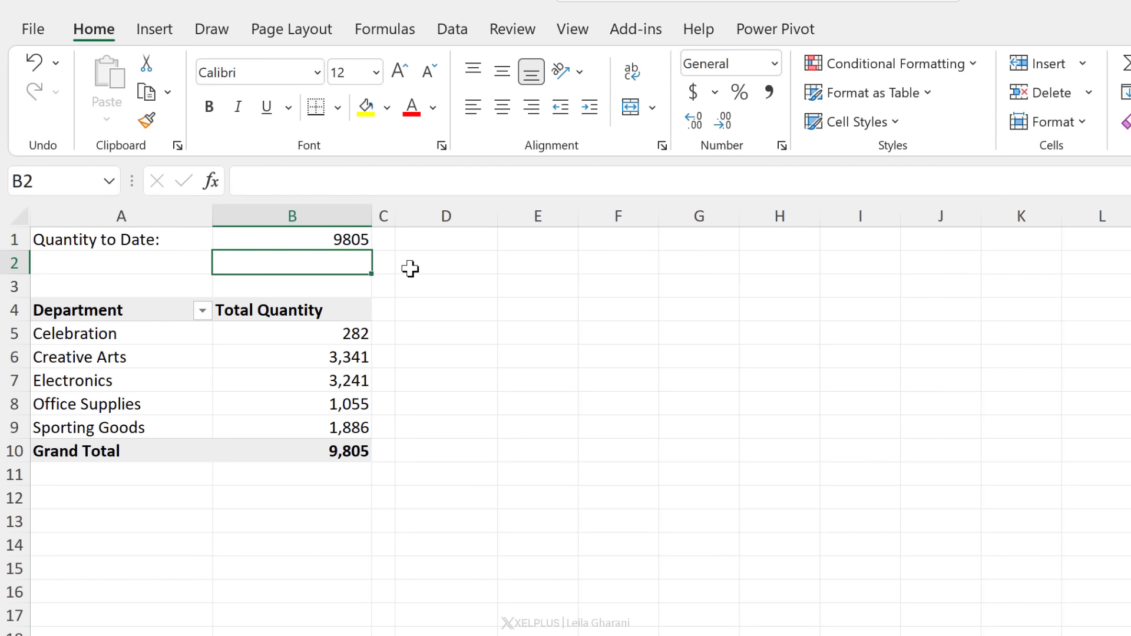
left_click(299, 234)
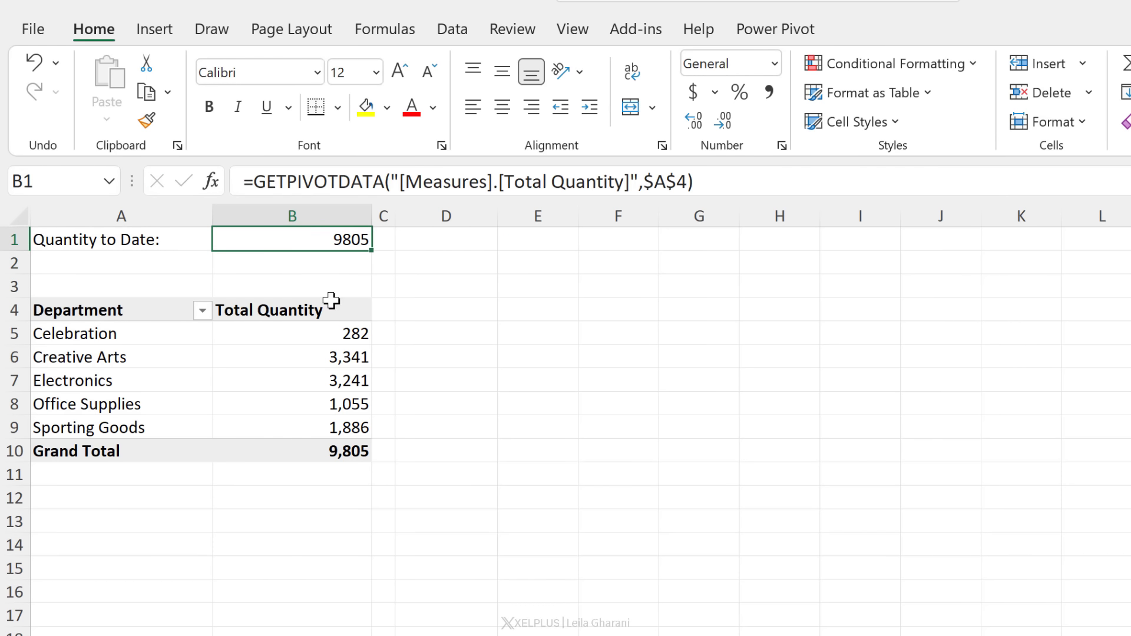
Replace Total Quantity with Median Quantity in the PivotTable's values and check the B1 formula
left_click(310, 394)
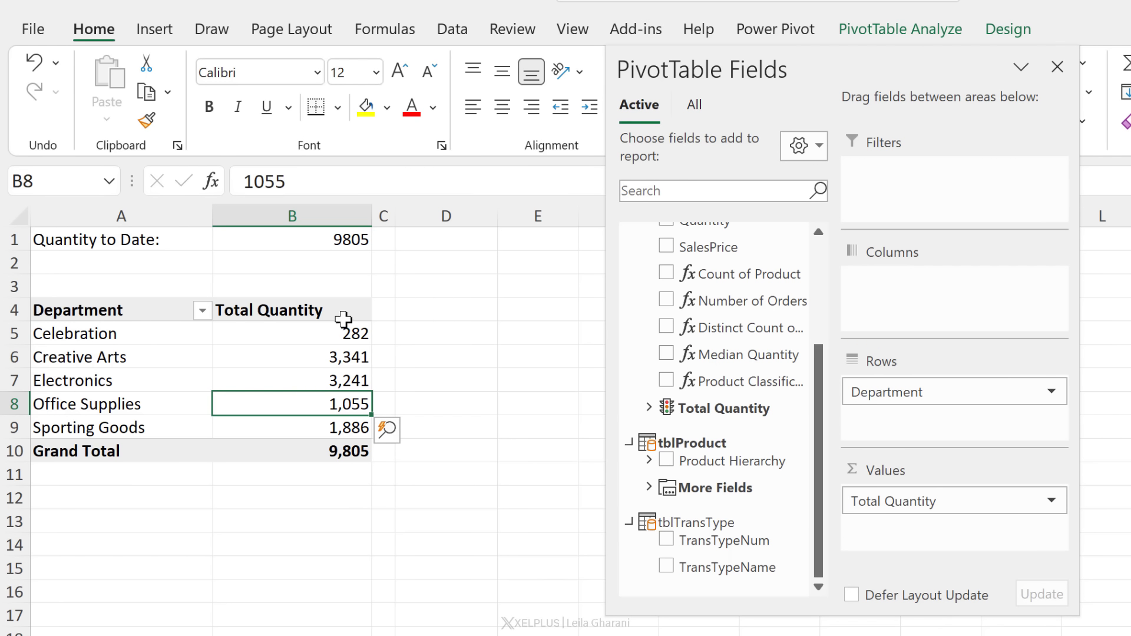
left_click(666, 354)
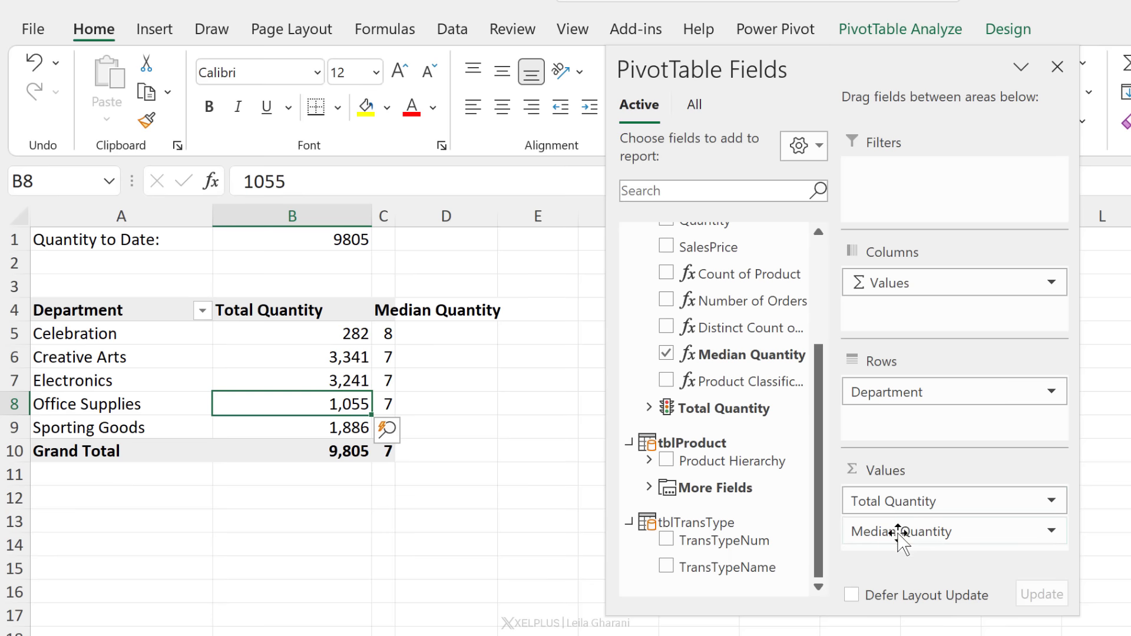
left_click_drag(872, 500, 712, 399)
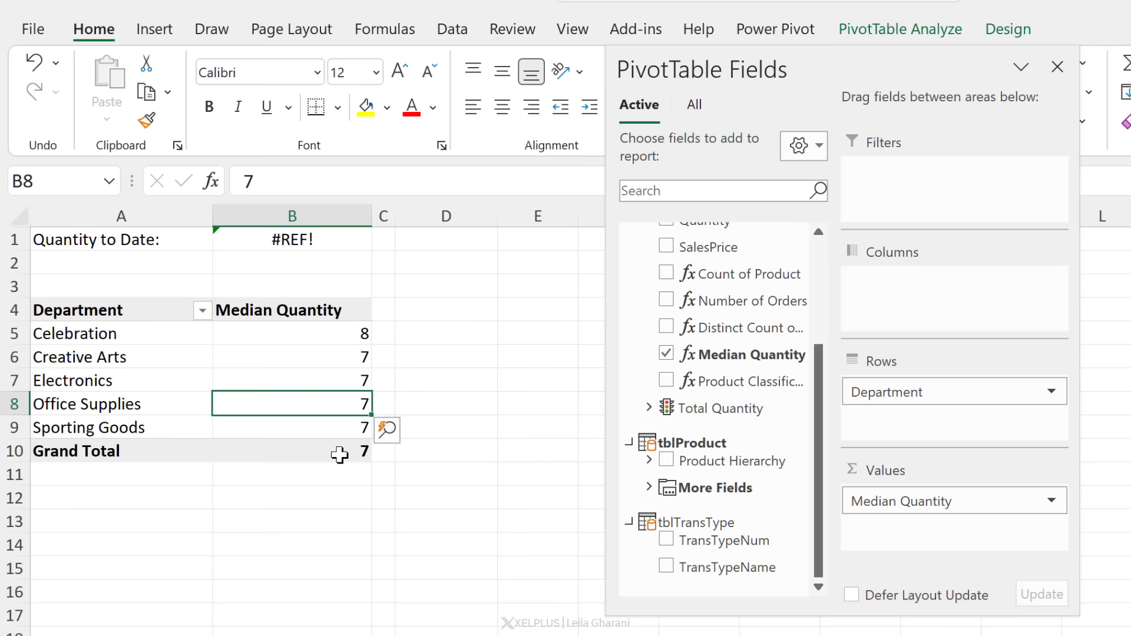
mouse_move(330, 449)
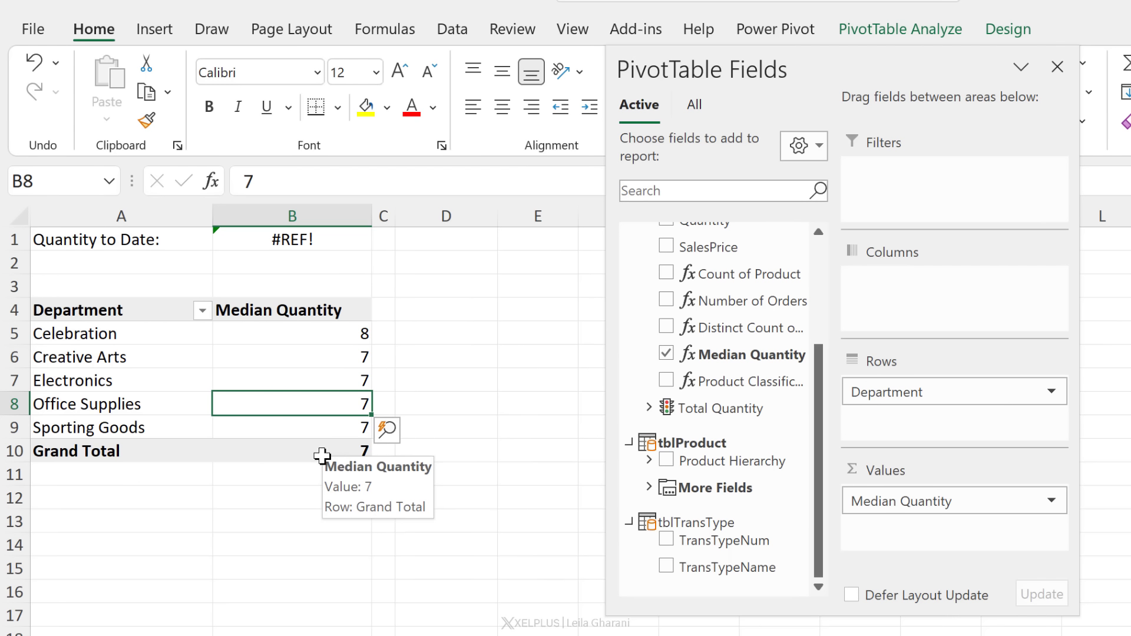
left_click(312, 244)
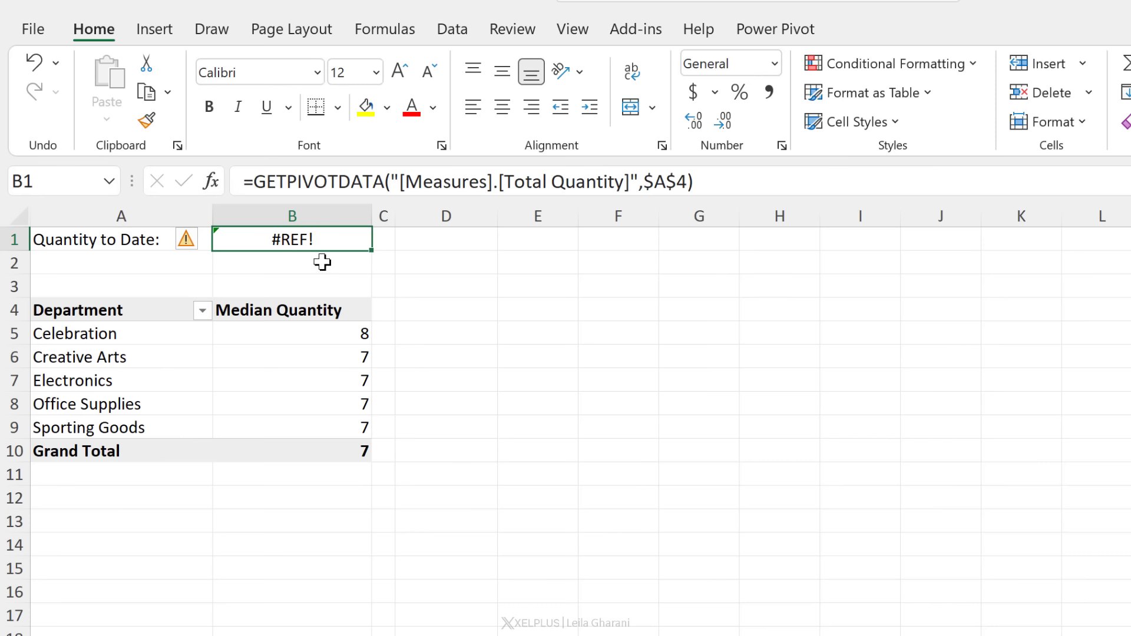
Copy the whole PivotTable in A4:B10 and paste the duplicate at D4
left_click(311, 380)
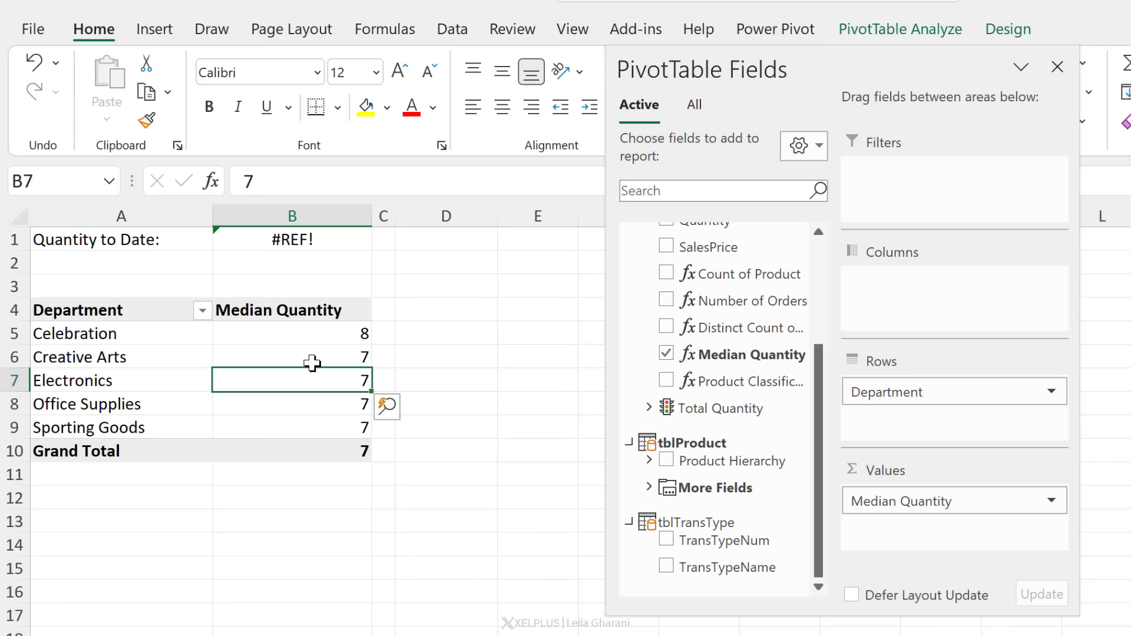
left_click_drag(169, 310, 279, 451)
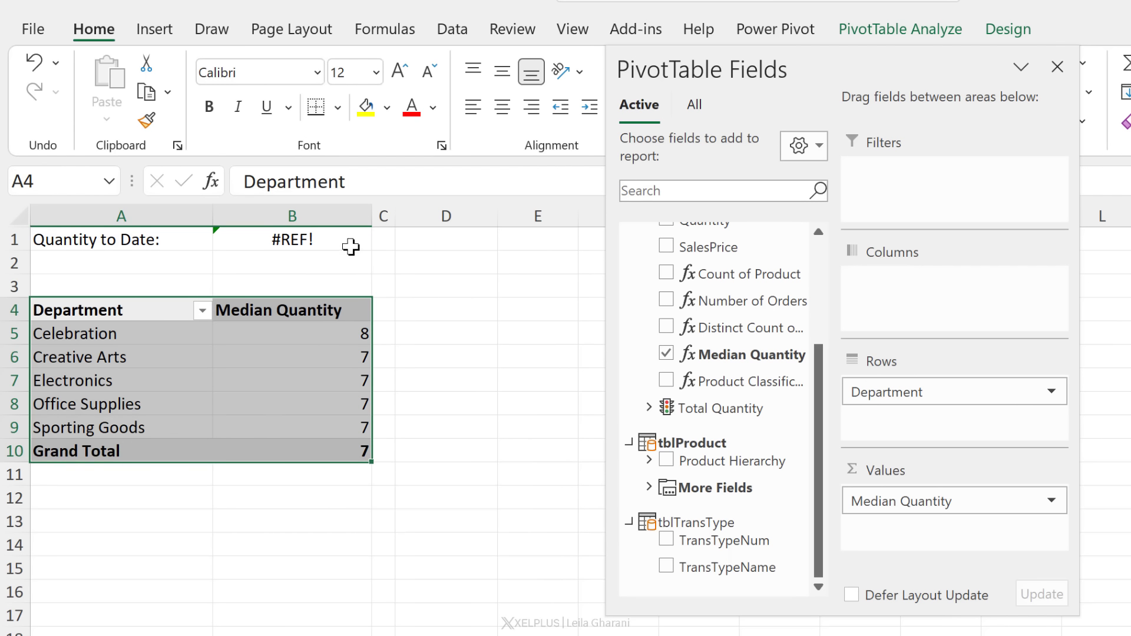
key("ctrl+c")
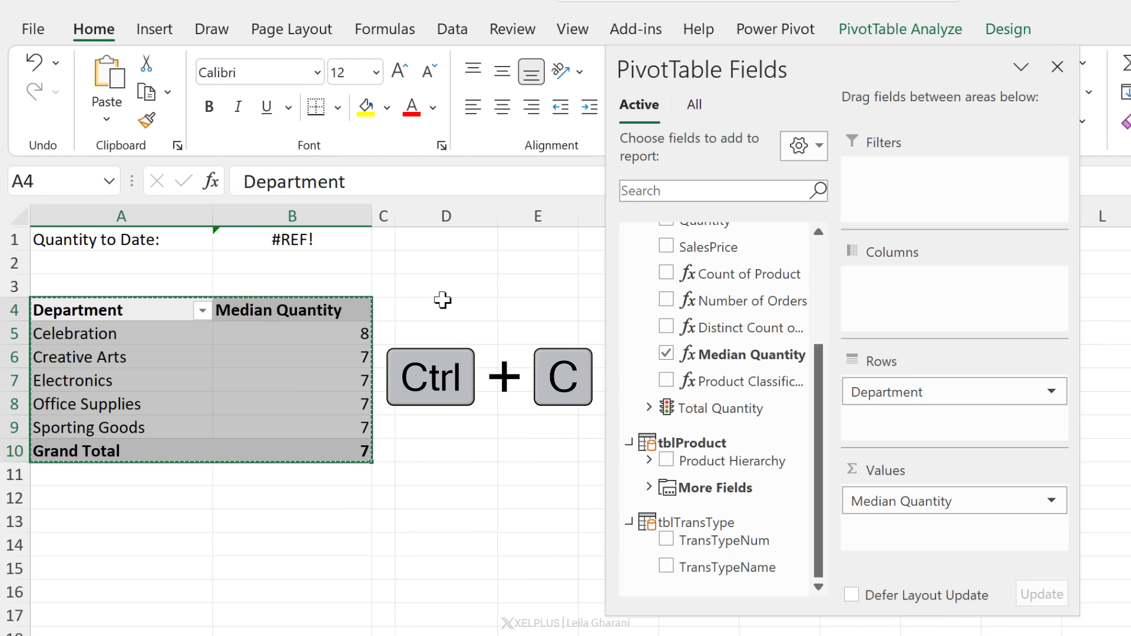
left_click(480, 306)
key("ctrl+v")
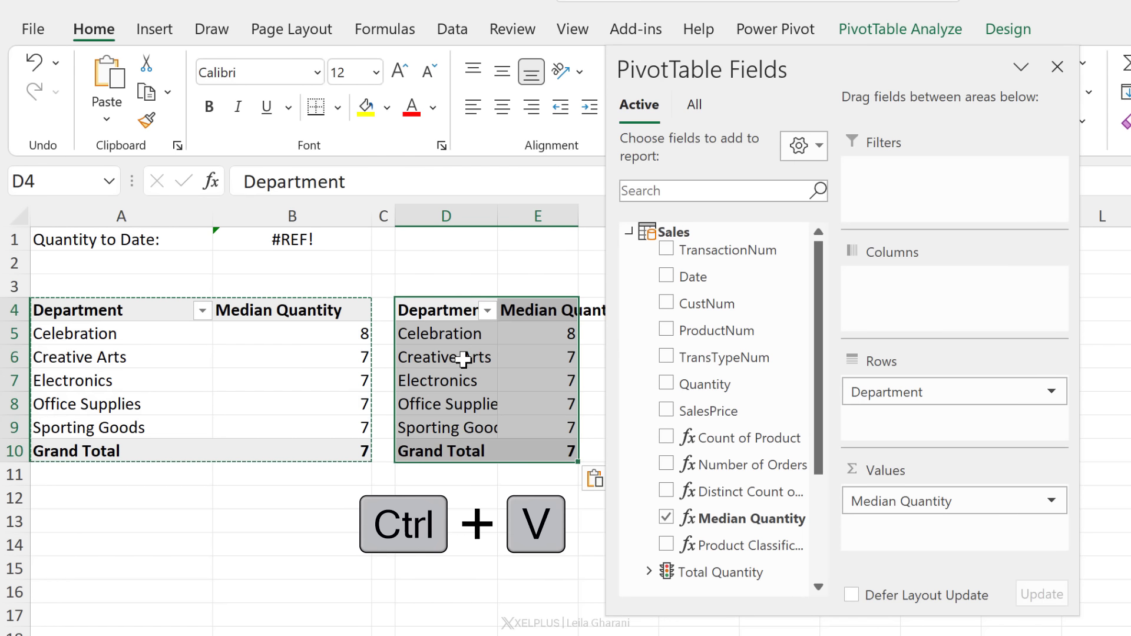
In the copied PivotTable, replace Median Quantity with Total Quantity and remove Department from the rows
left_click(465, 358)
left_click_drag(883, 506, 687, 521)
left_click(649, 572)
scroll(683, 557, "down", 2)
left_click_drag(736, 477, 913, 513)
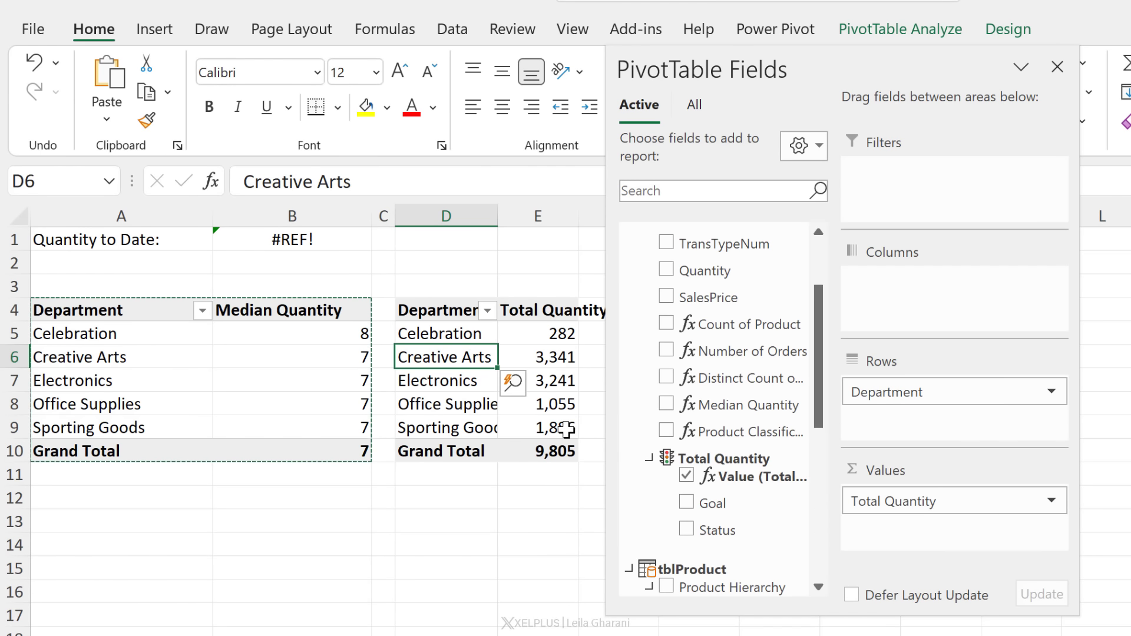
left_click_drag(871, 391, 629, 377)
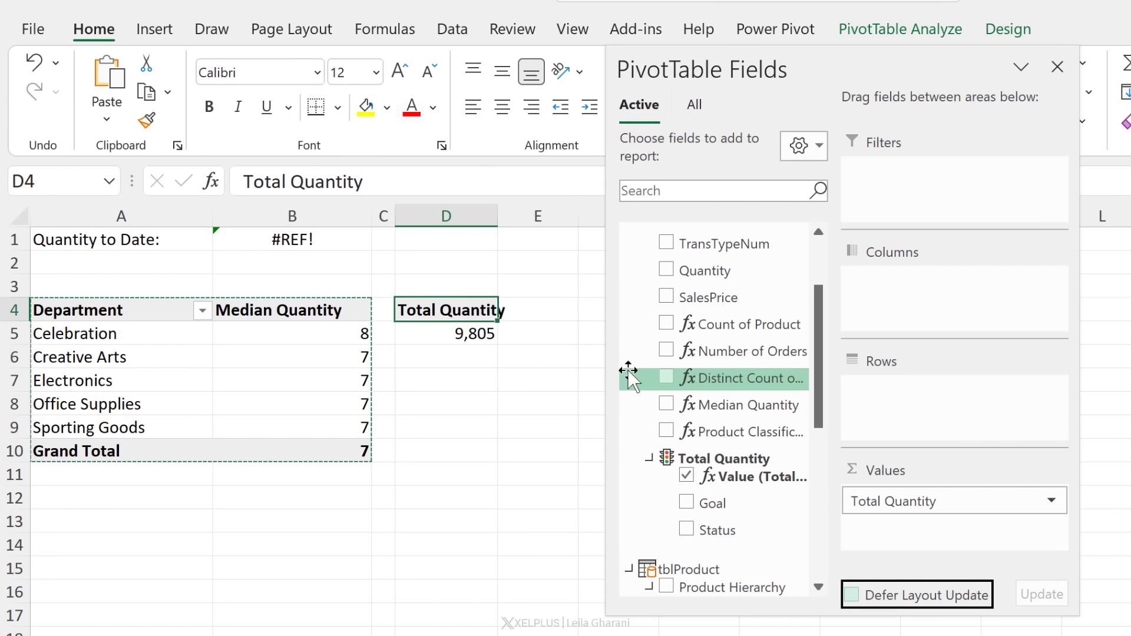
left_click(462, 336)
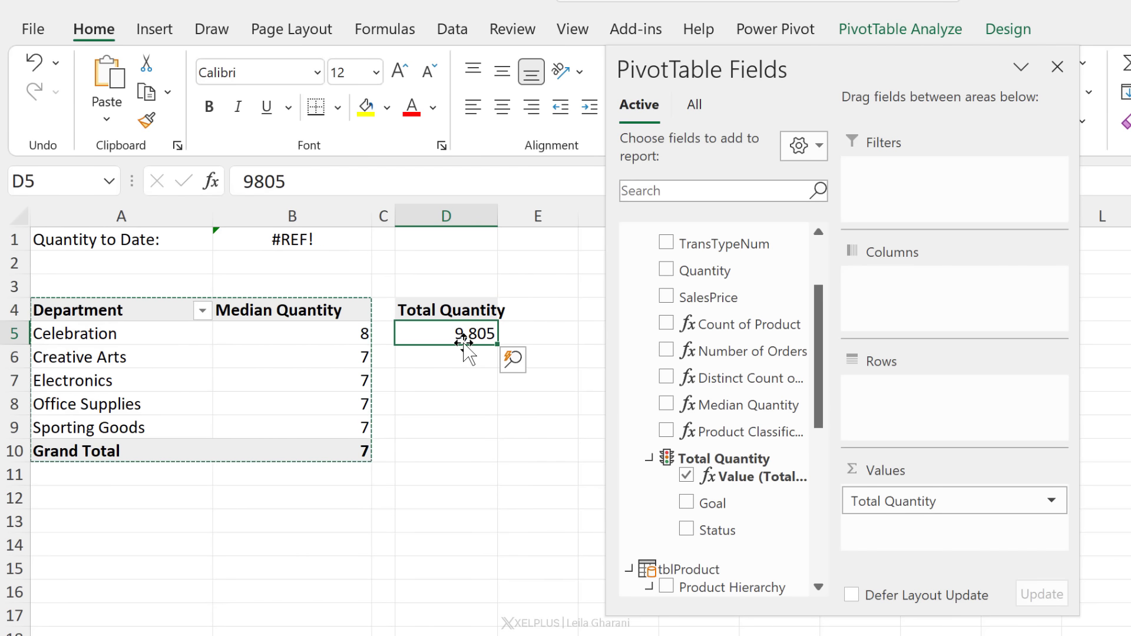
Convert the Total Quantity PivotTable at D4 to formulas with OLAP Tools and inspect the formula in D5
left_click_drag(840, 67, 840, 201)
left_click(898, 29)
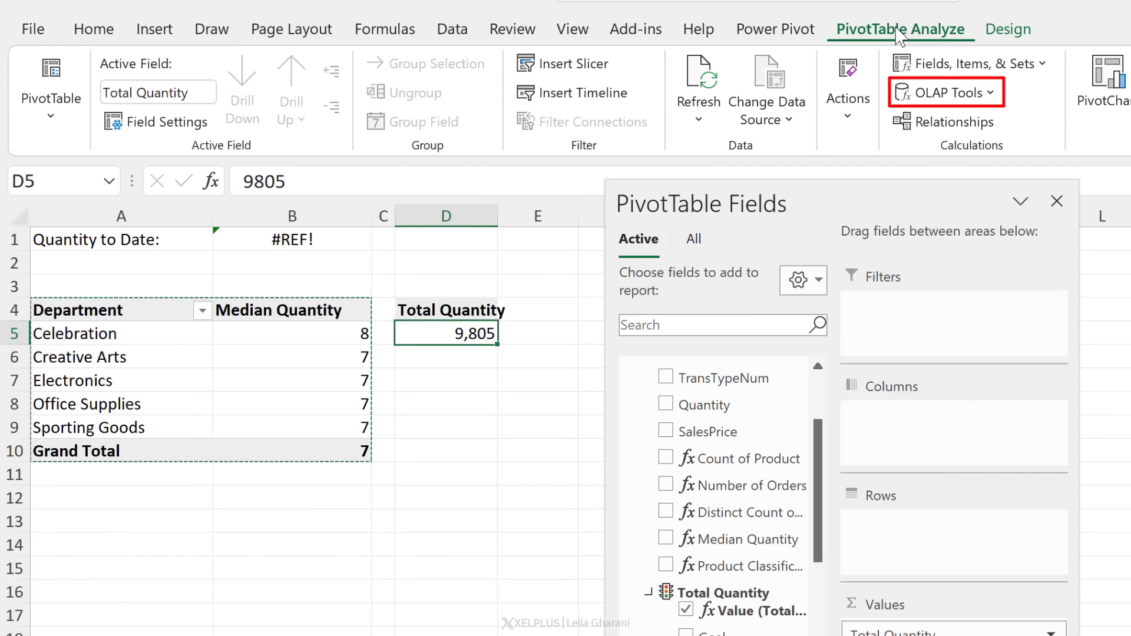
left_click(997, 98)
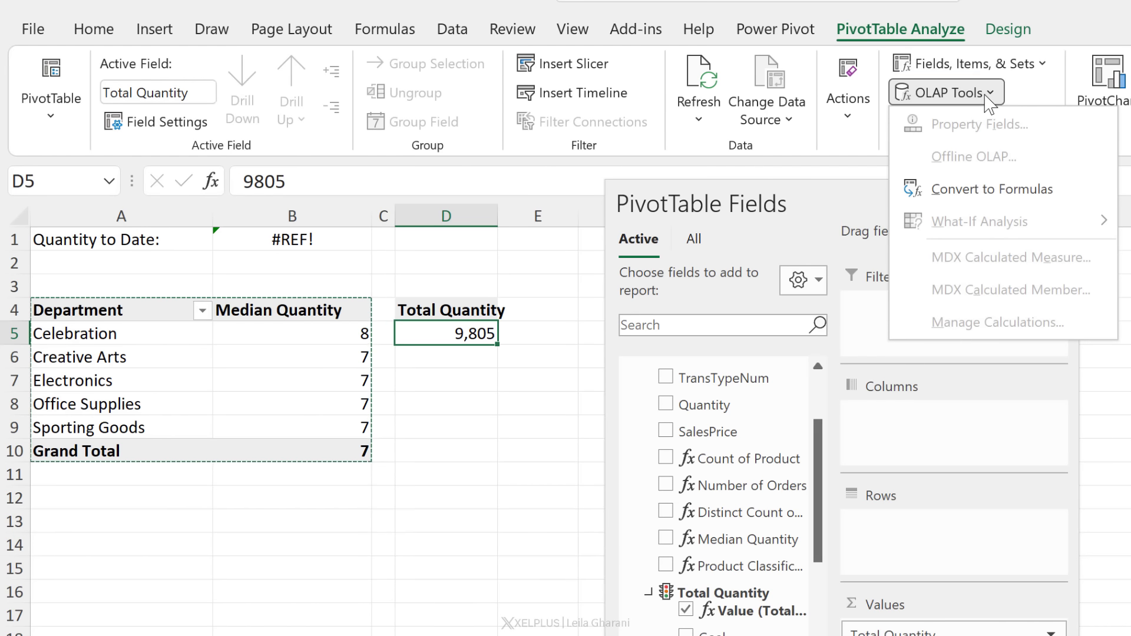
left_click(986, 192)
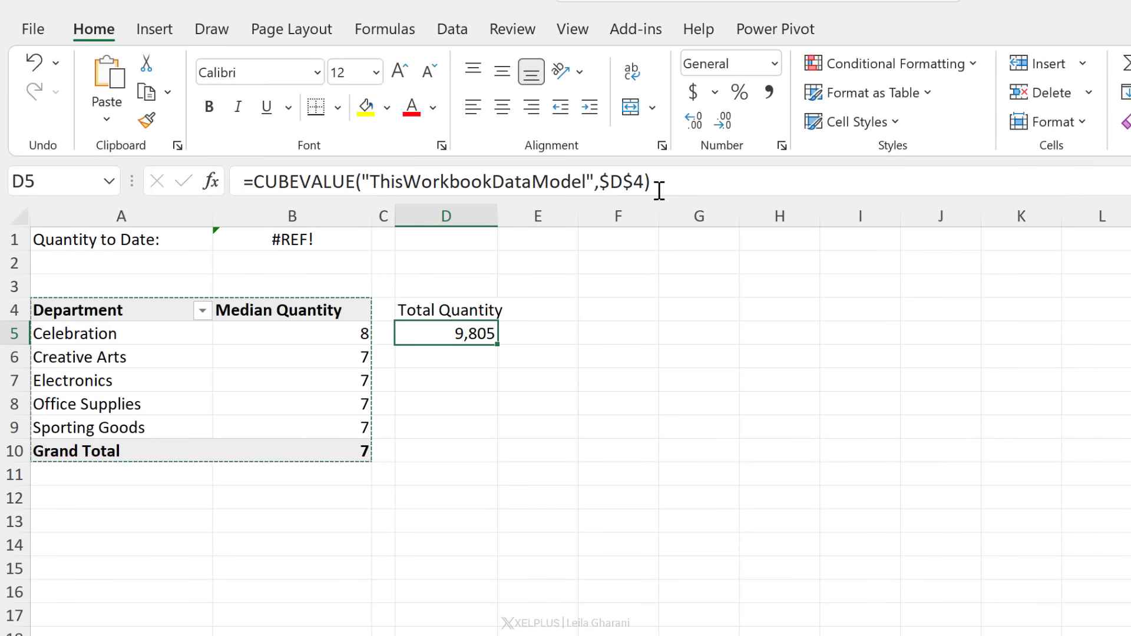
left_click(658, 188)
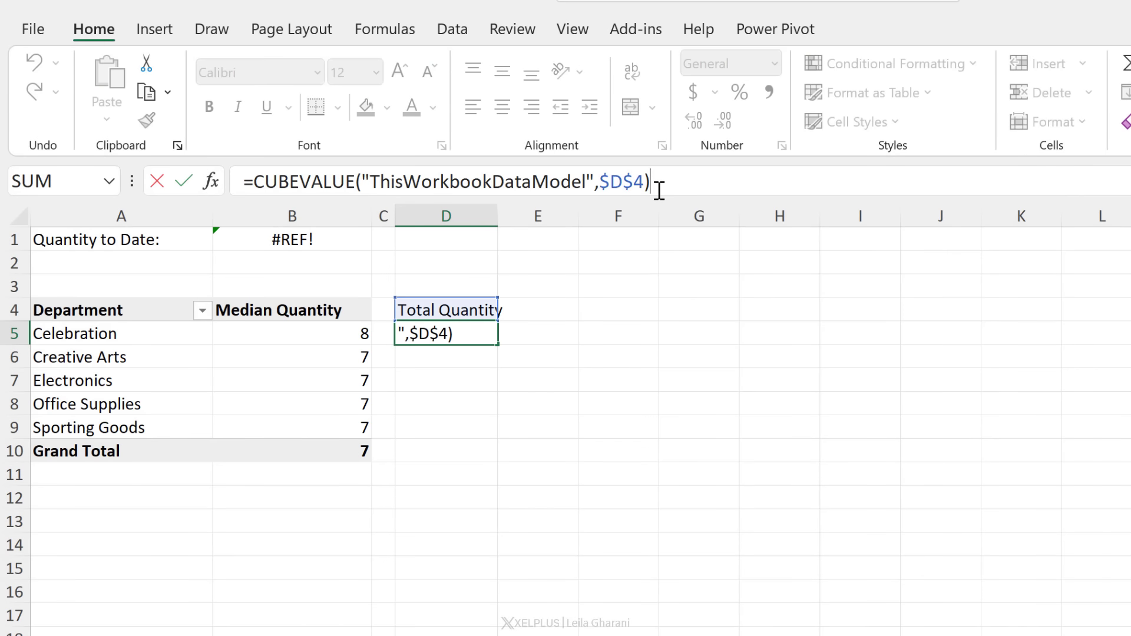
key("Return")
Delete the CUBEMEMBER formula in D4 to test whether D5 depends on it, and undo the deletion
left_click(450, 310)
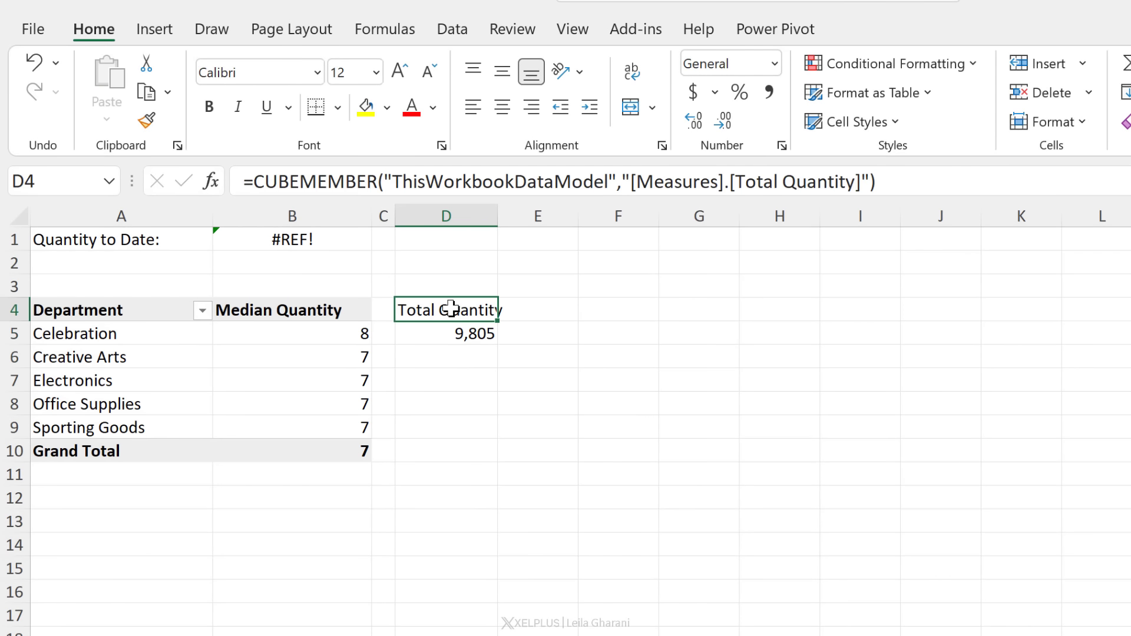
key("Delete")
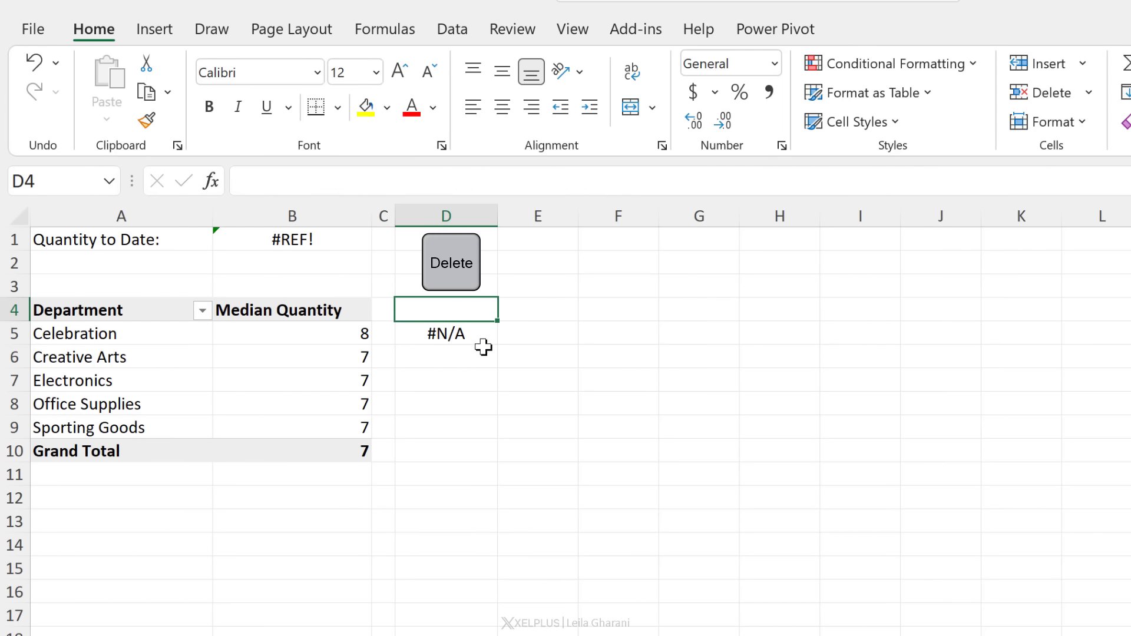
left_click(458, 333)
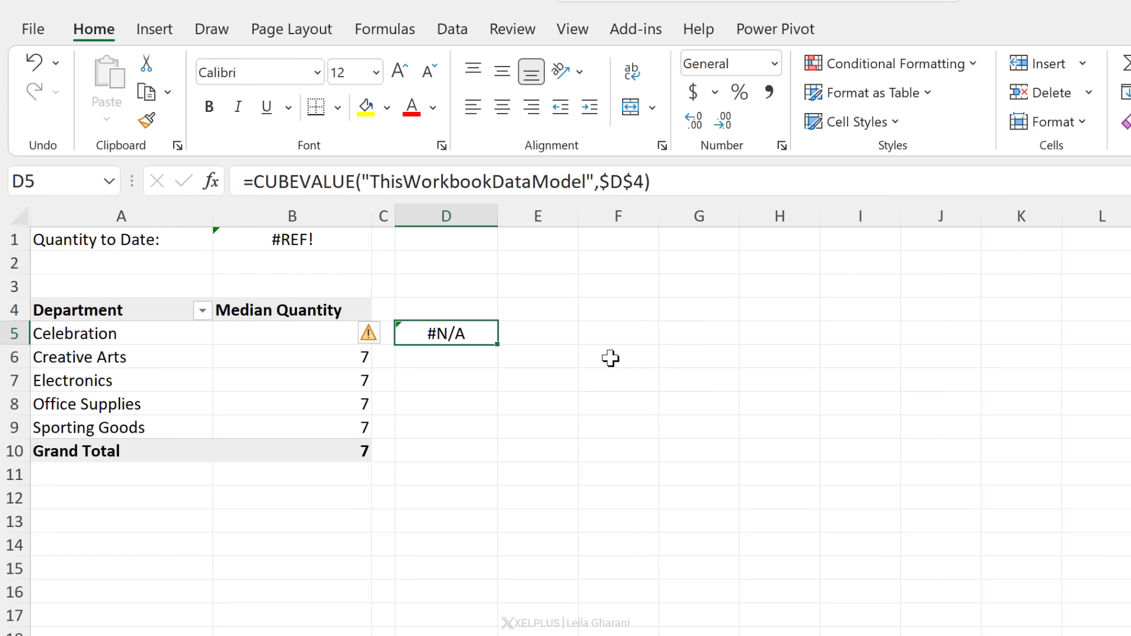
key("ctrl+z")
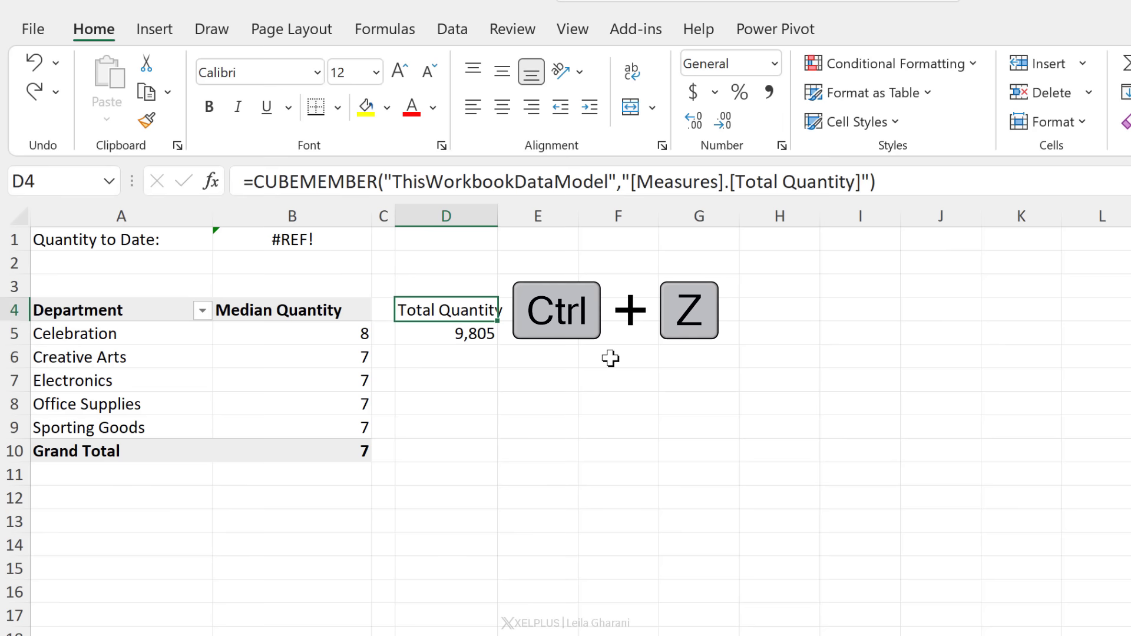
left_click(480, 334)
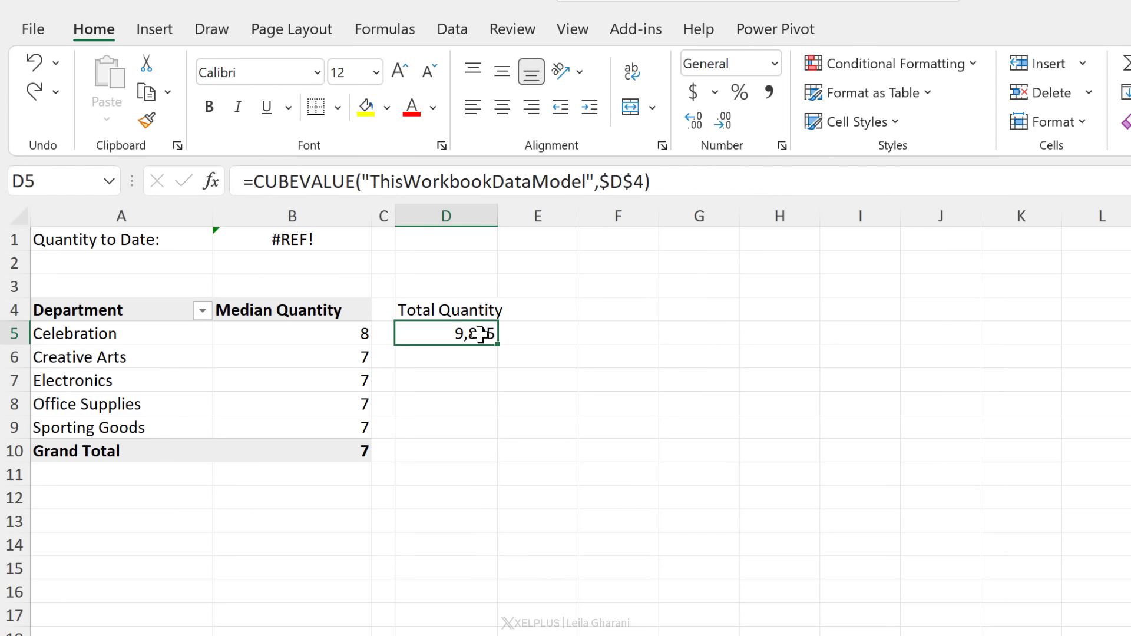
Replace the $D$4 reference in D5's CUBEVALUE formula with the CUBEMEMBER expression copied from D4, without its equals sign
left_click(461, 308)
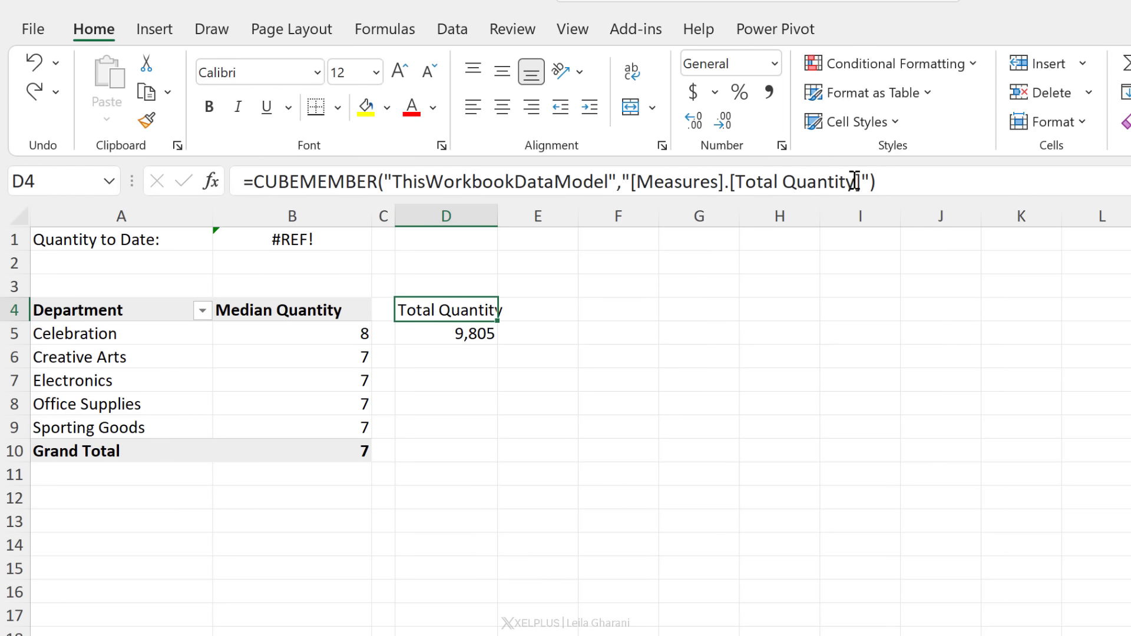
left_click_drag(877, 182, 256, 179)
key("ctrl+c")
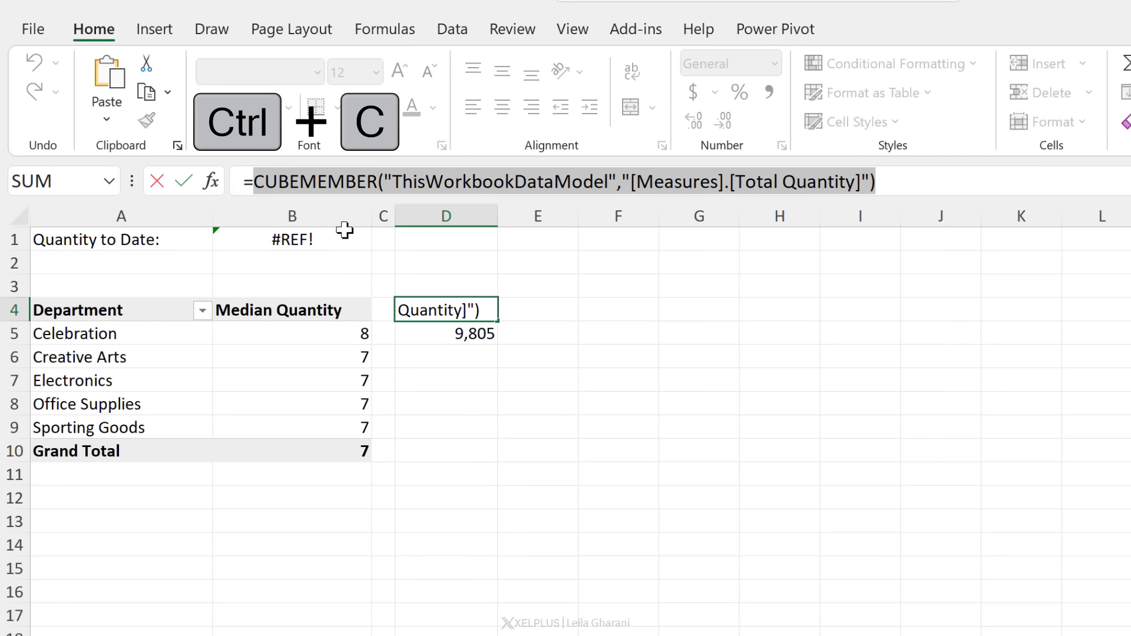
key("Escape")
left_click(429, 336)
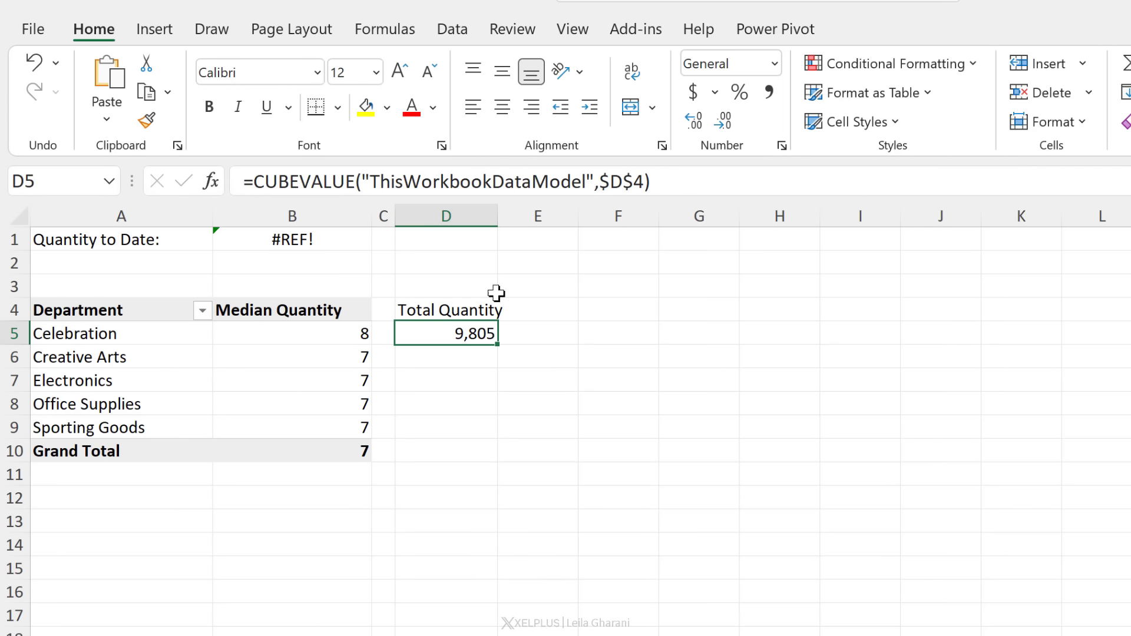
left_click_drag(645, 181, 600, 180)
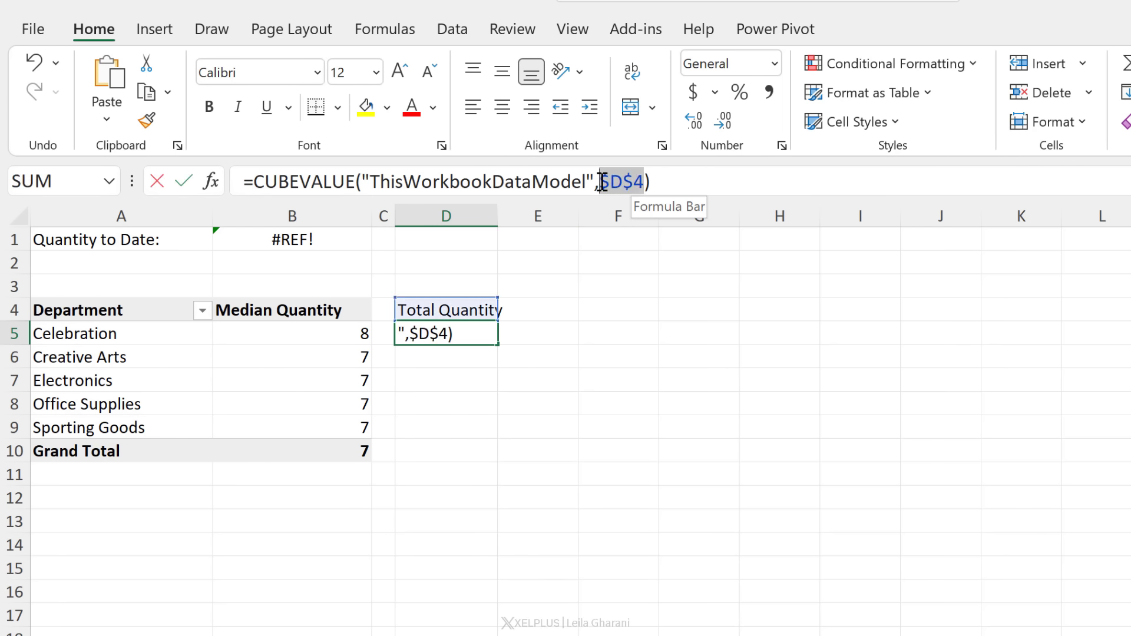
key("ctrl+v")
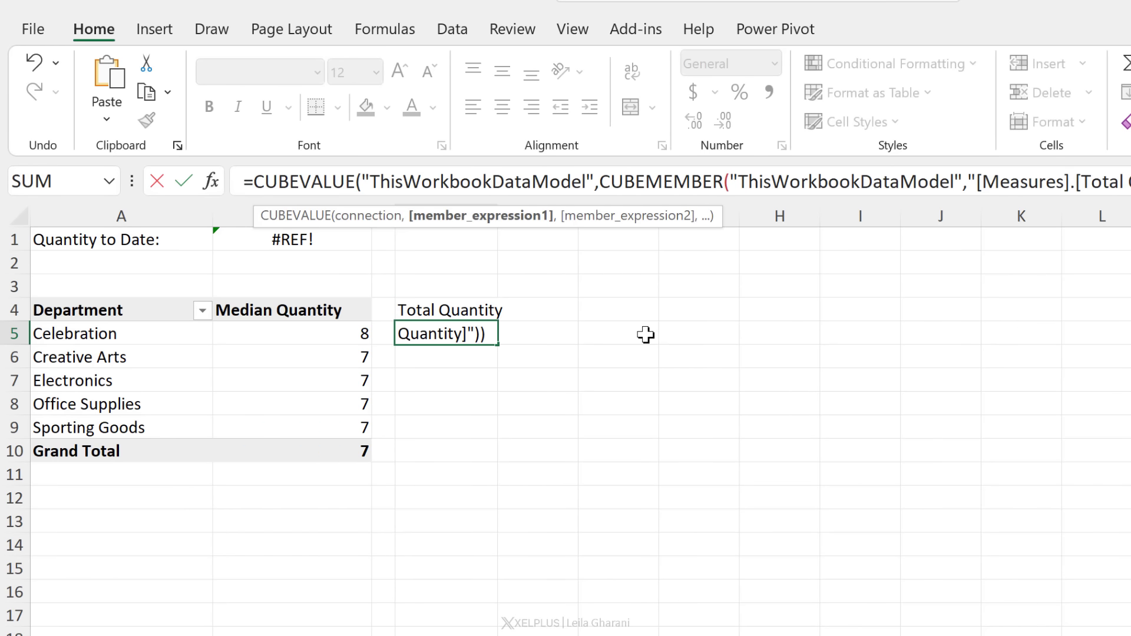
key("Return")
left_click(478, 309)
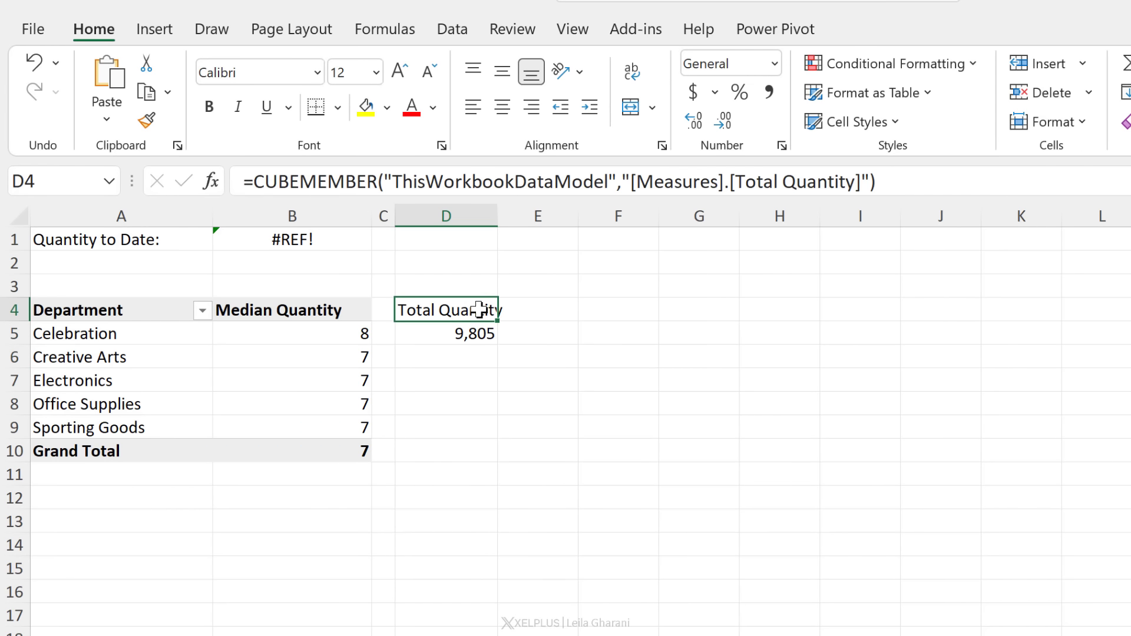
Clear D4 and remove the nested CUBEMEMBER wrapper from D5, leaving =CUBEVALUE("ThisWorkbookDataModel","[Measures].[Total Quantity]")
key("Delete")
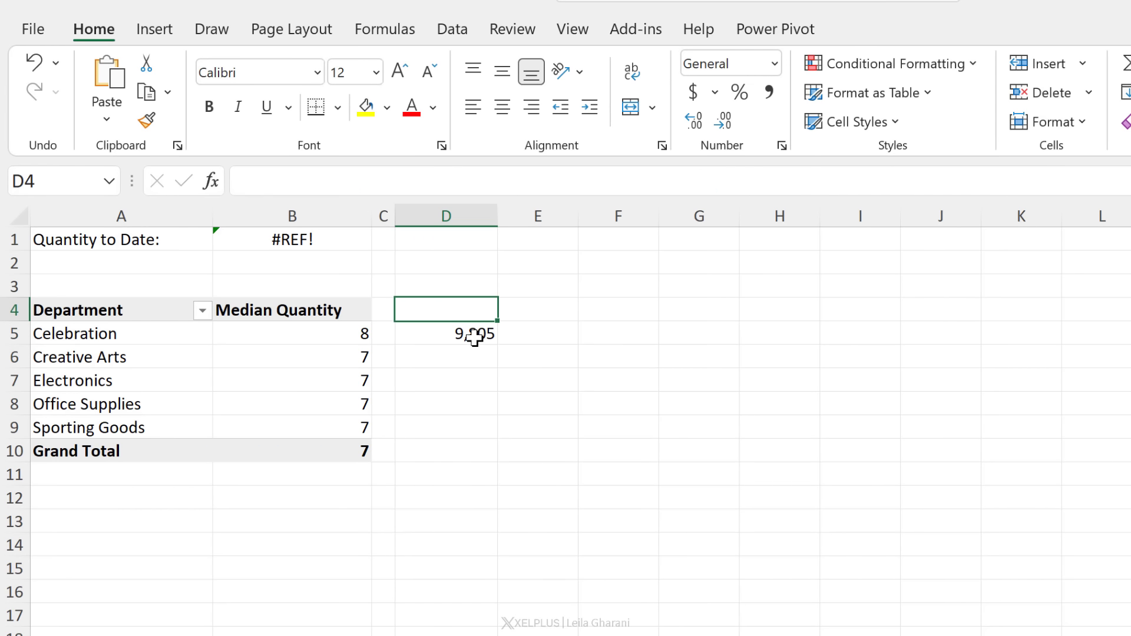
left_click(471, 333)
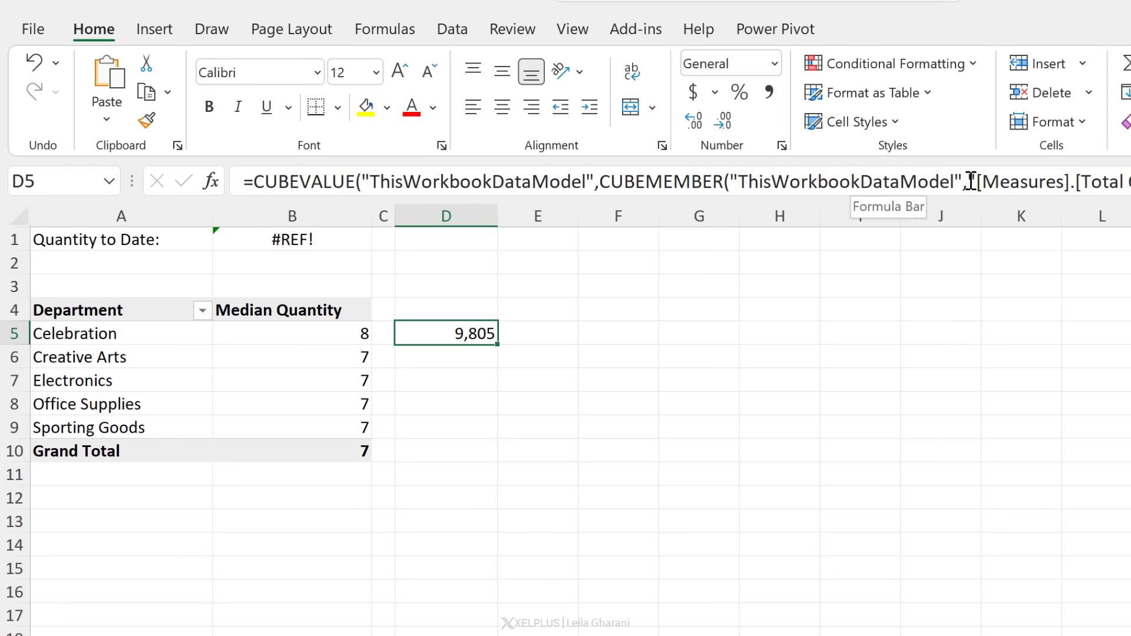
left_click_drag(969, 181, 604, 184)
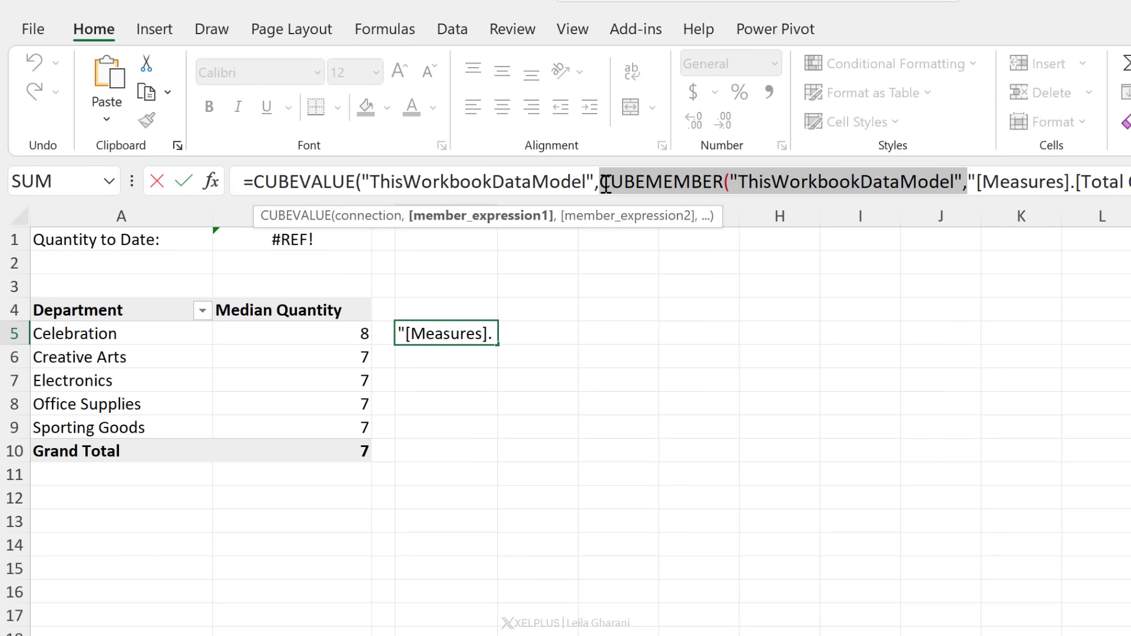
key("Delete")
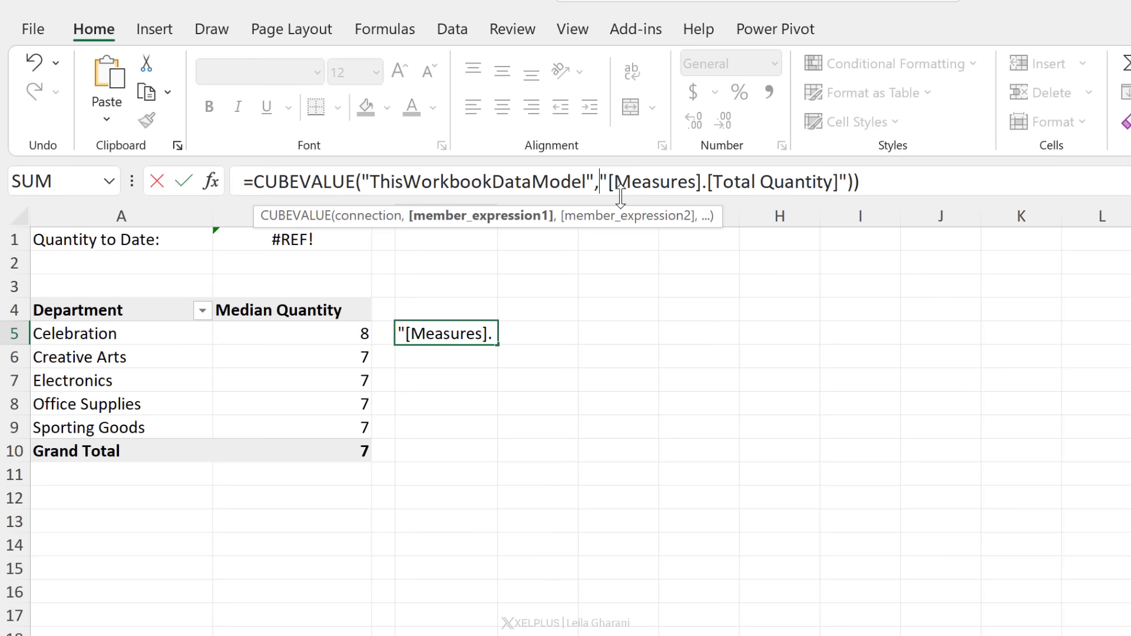
left_click(847, 183)
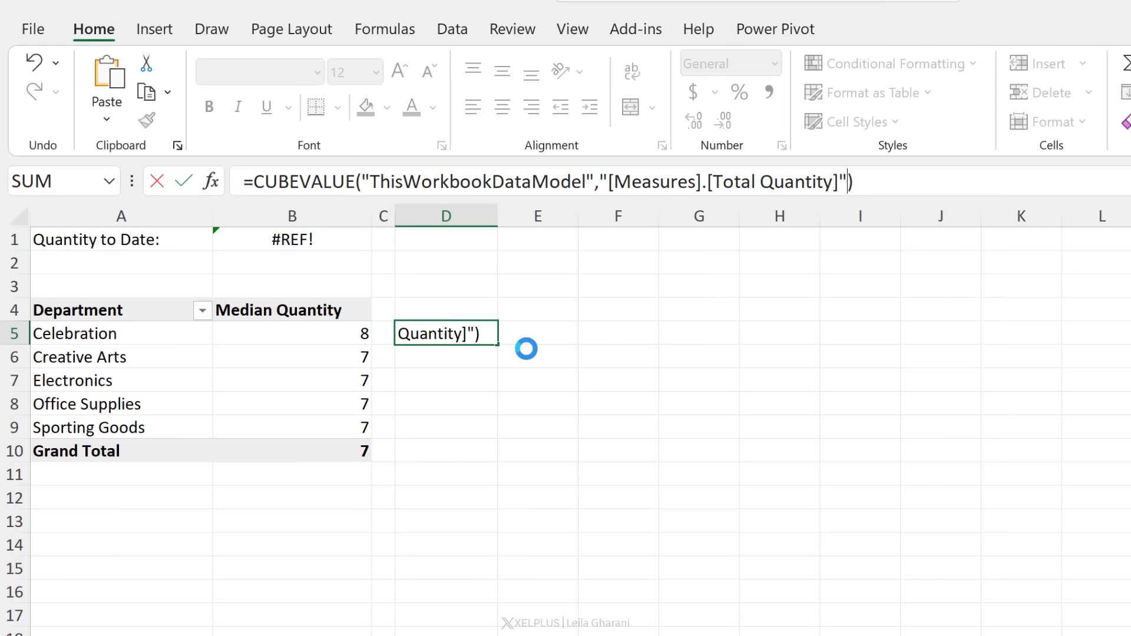
key("Return")
Move the CUBEVALUE formula from D5 to B1, replacing the broken GETPIVOTDATA formula
left_click(454, 331)
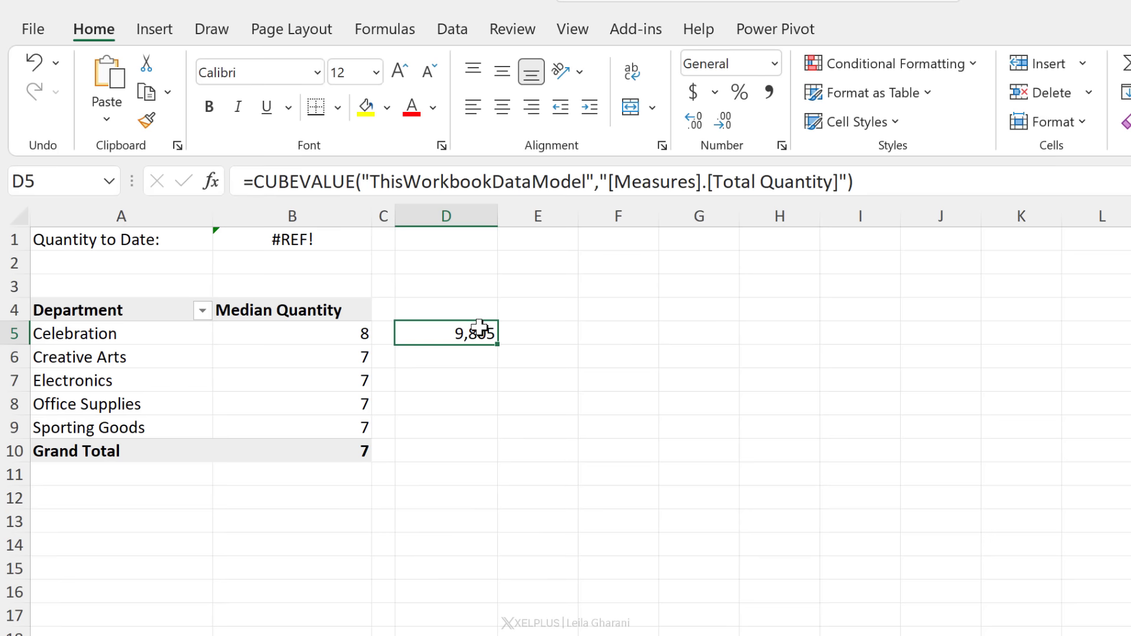
key("ctrl+x")
left_click(284, 237)
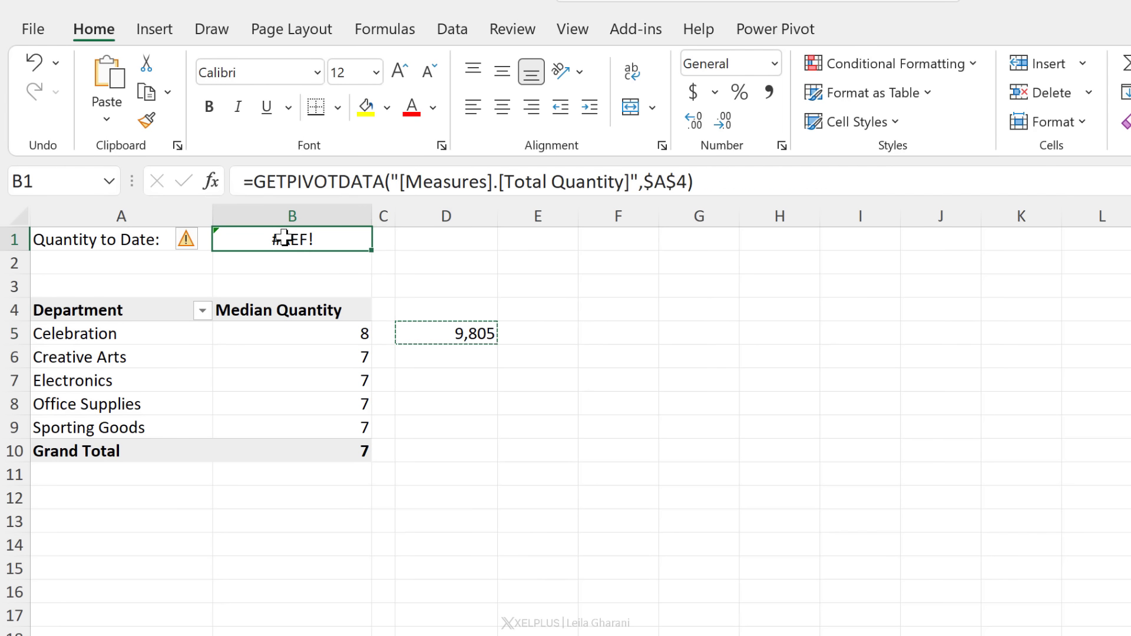
key("ctrl+v")
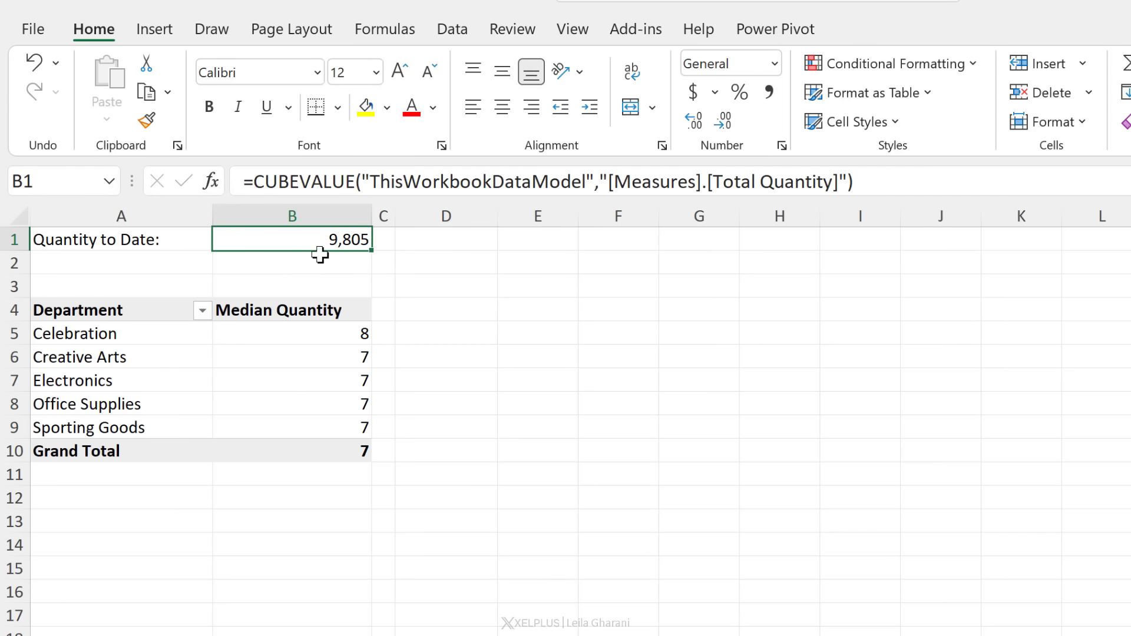
Move the label text out of A1 into B1's formula, joining "Quantity to Date: " to the CUBEVALUE result with &
mouse_move(301, 351)
left_click(140, 240)
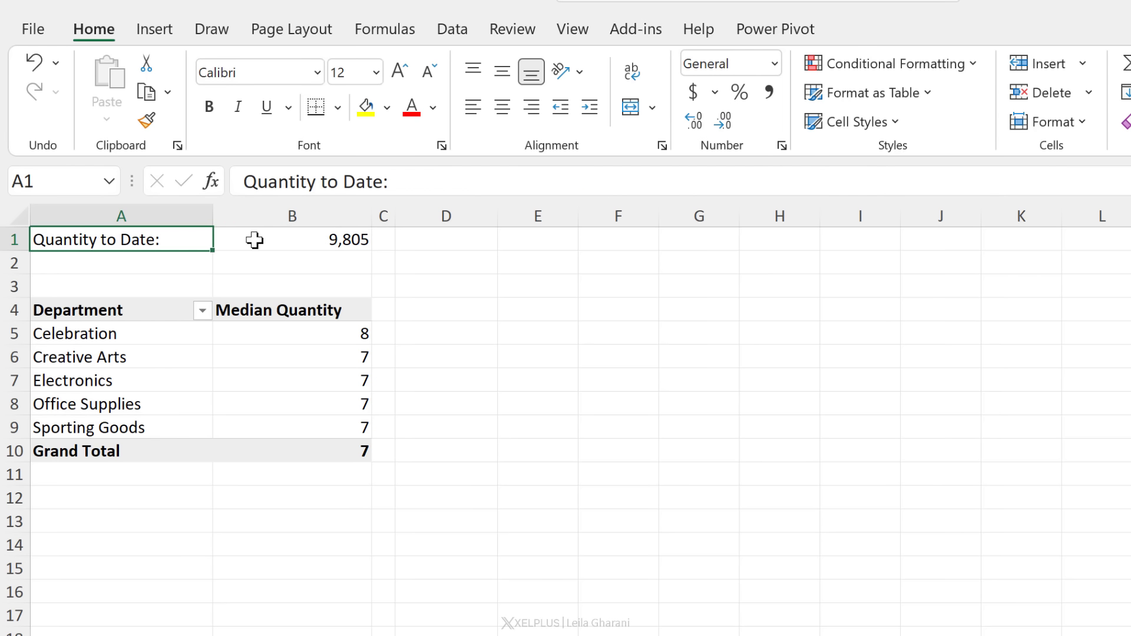
left_click_drag(407, 180, 244, 183)
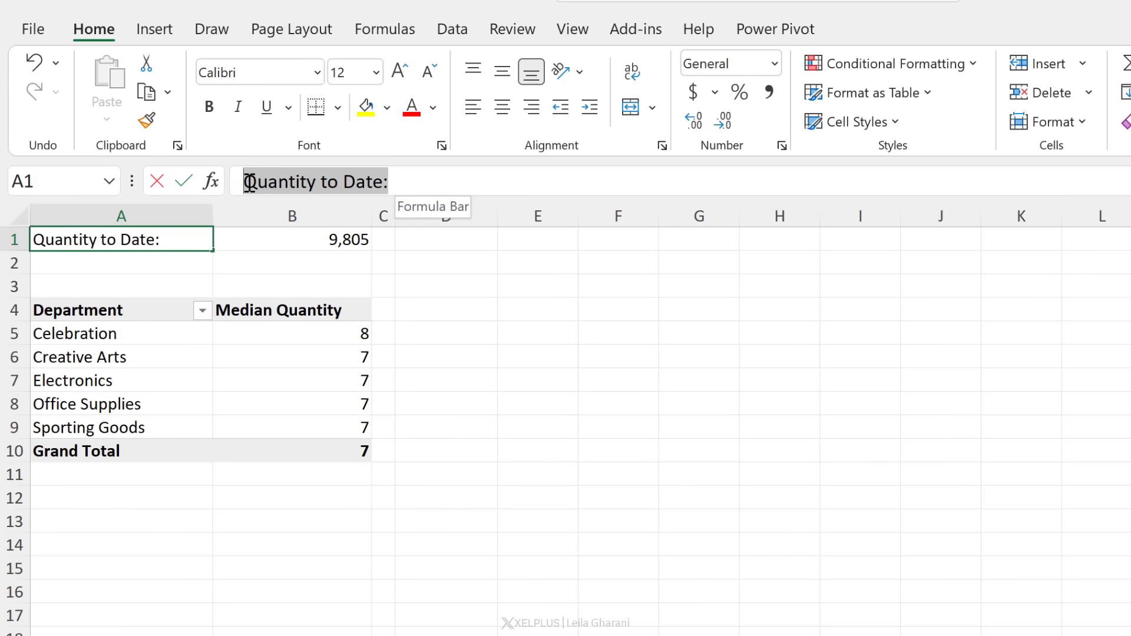
key("ctrl+x")
left_click(271, 238)
left_click(256, 181)
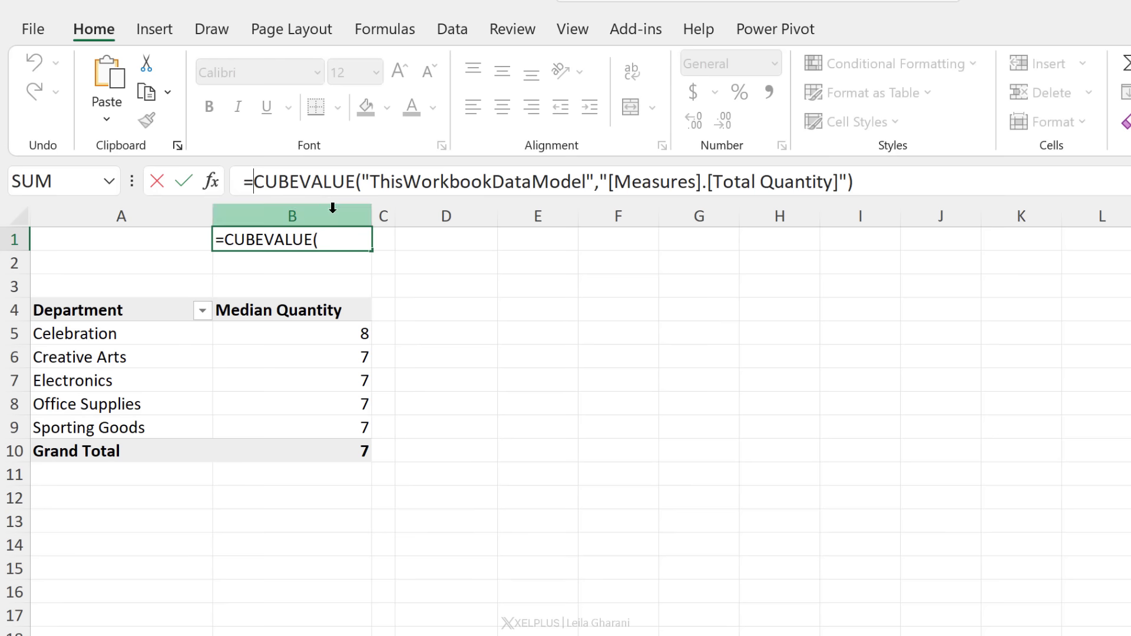
type("\"")
key("ctrl+v")
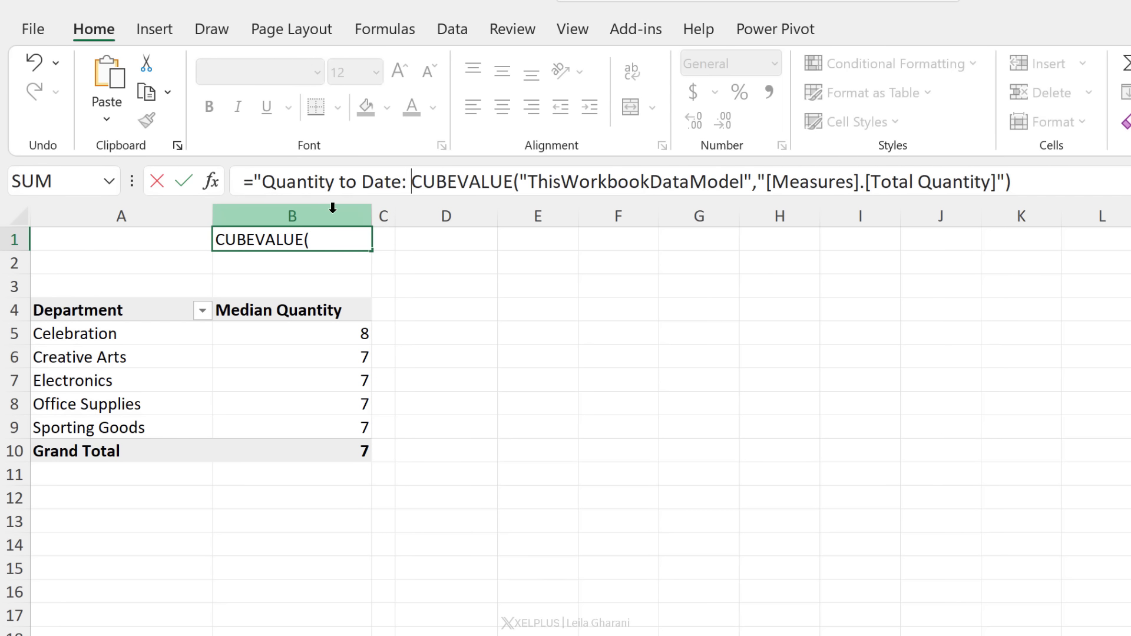
type("\"&")
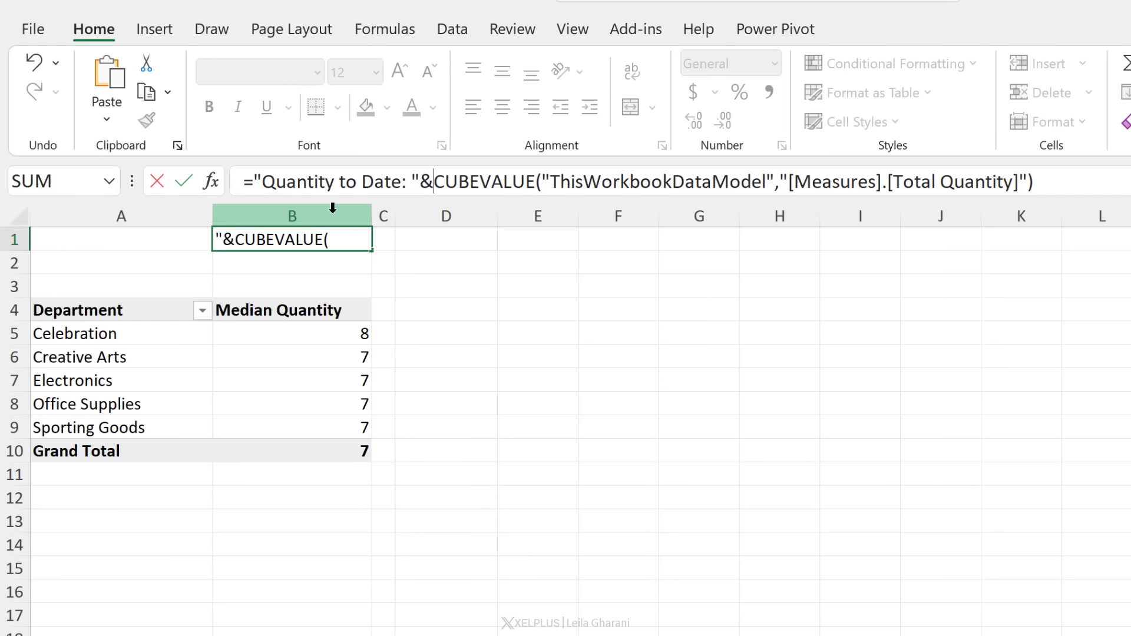
key("Return")
key("Up")
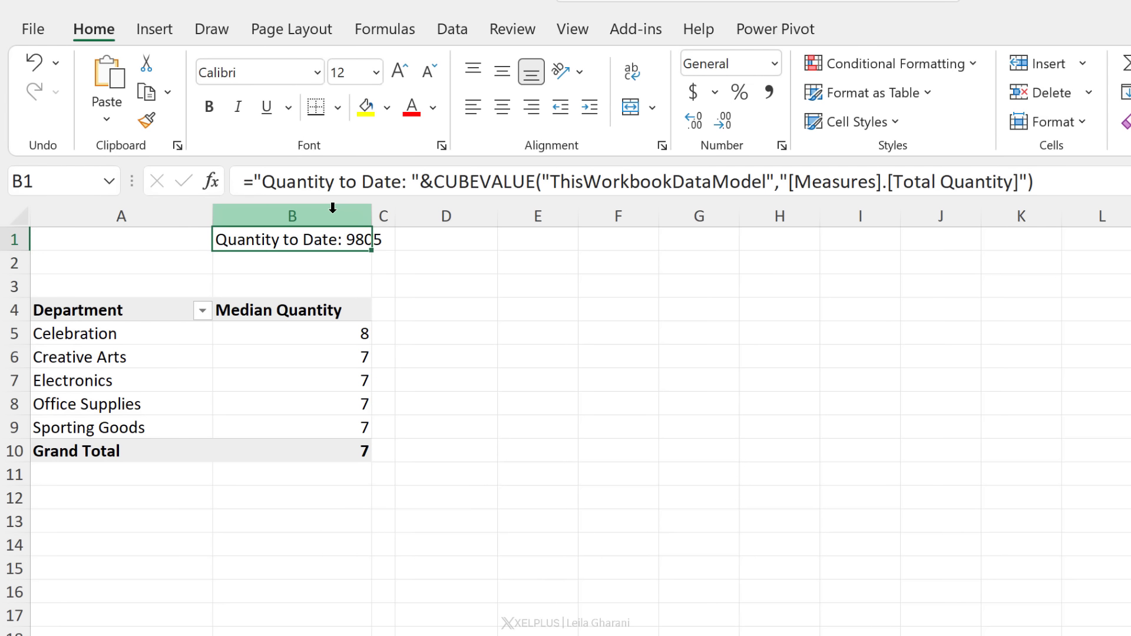
Wrap the CUBEVALUE part of B1's formula in a TEXT function with the number format "#,##0"
left_click(434, 182)
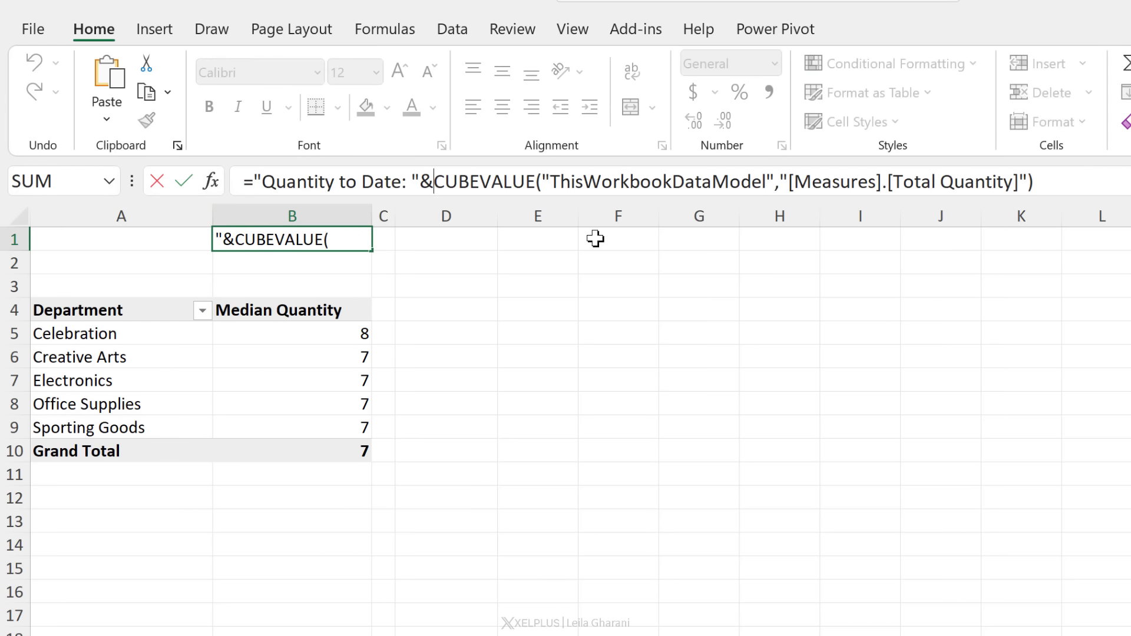
type("text")
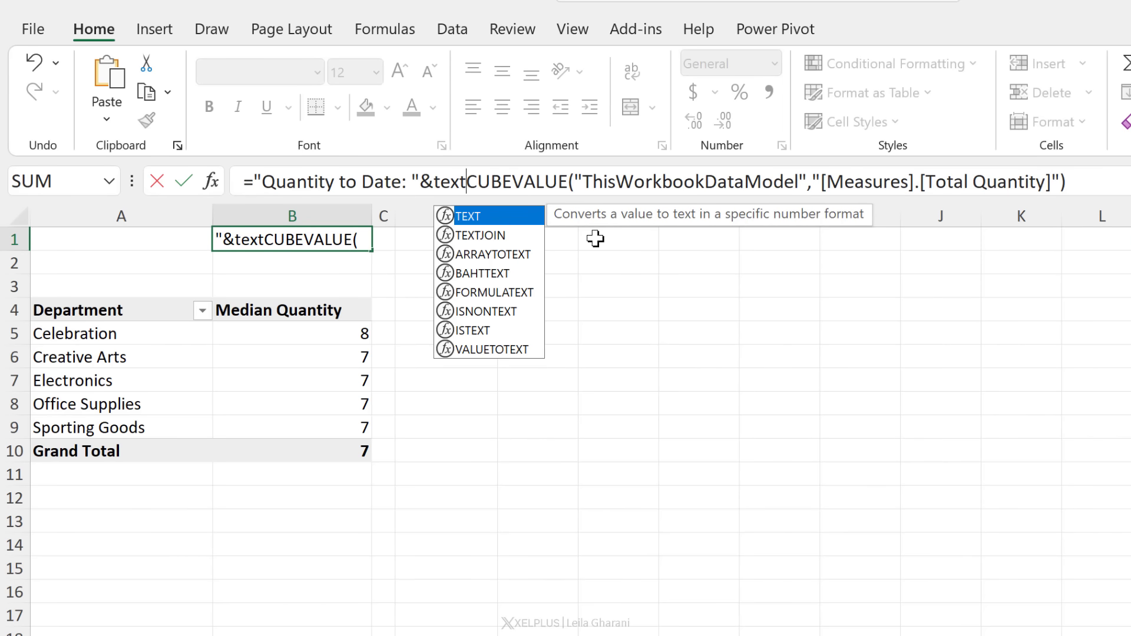
type("(")
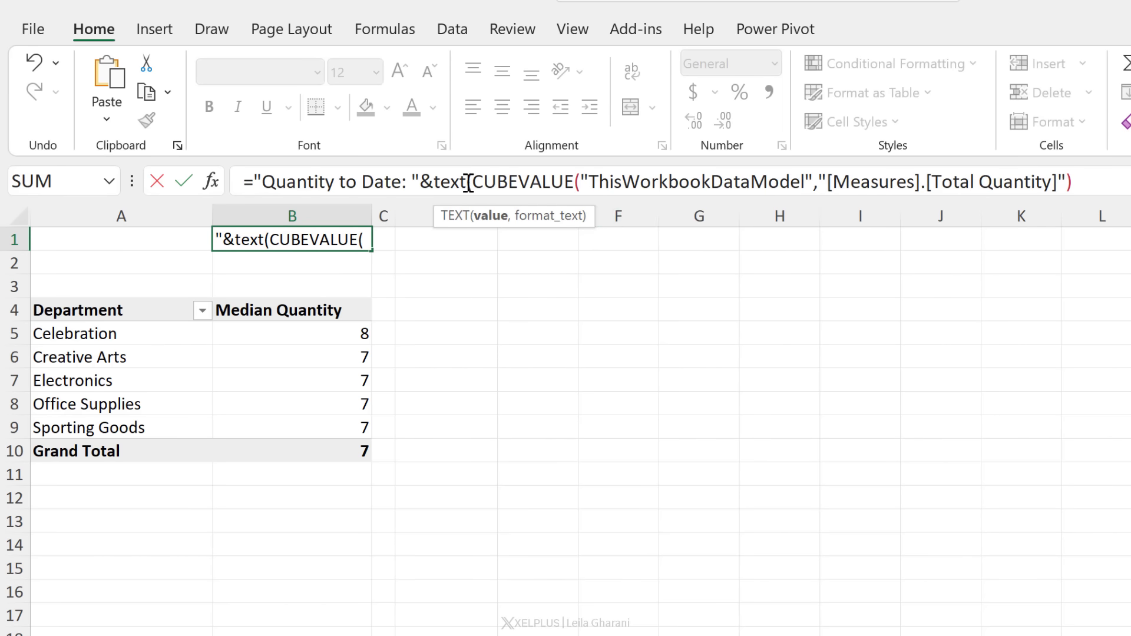
left_click(1080, 180)
type(",")
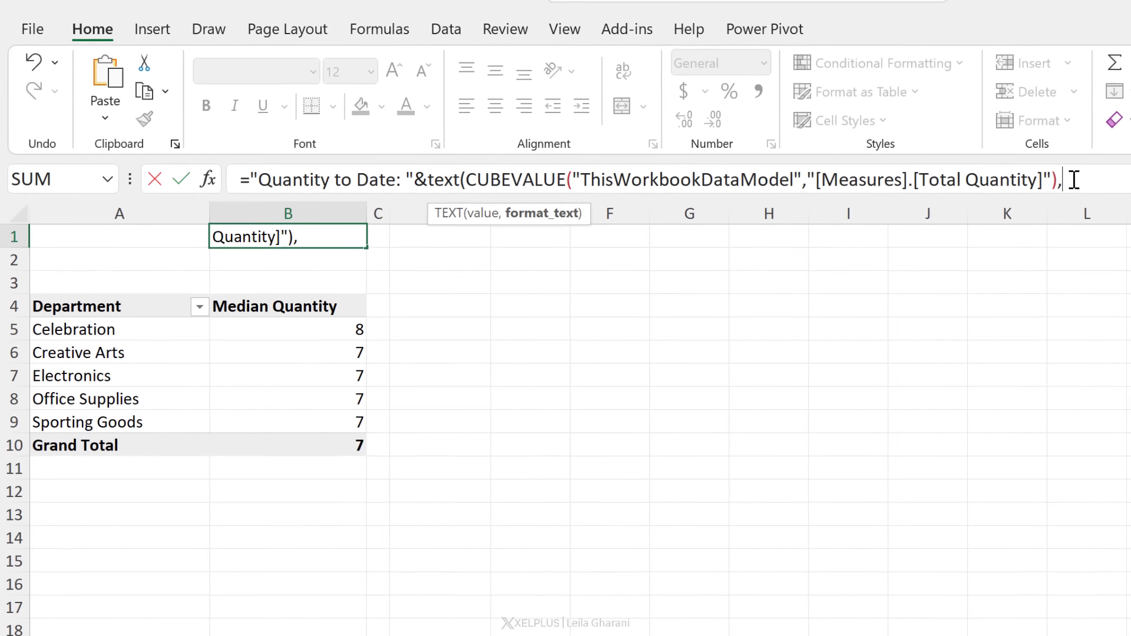
type("\"#,##")
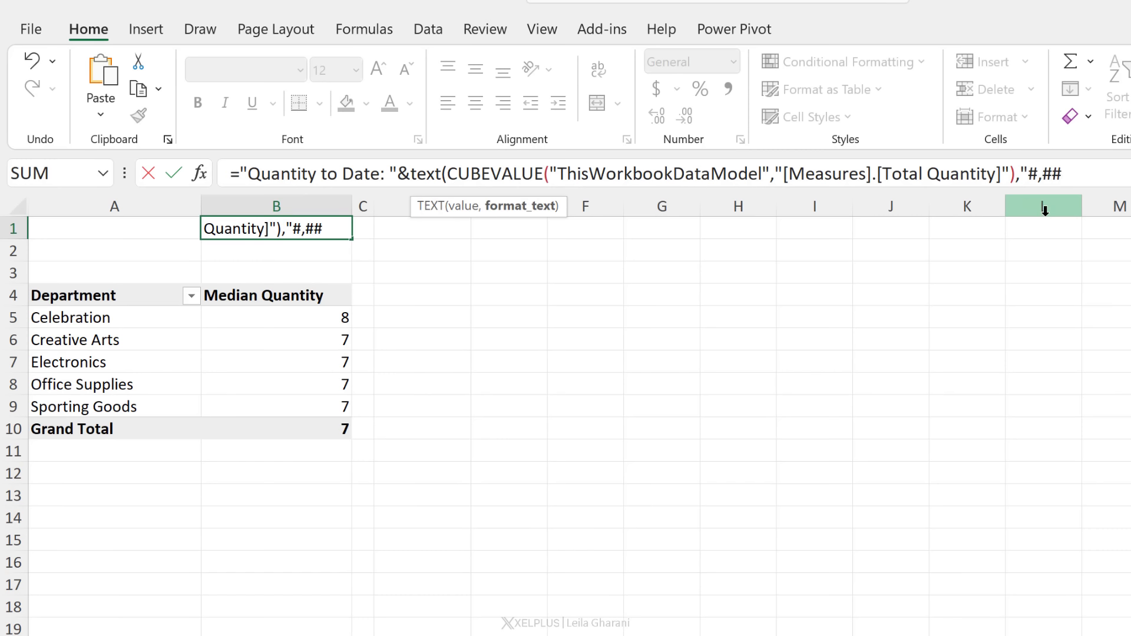
type("0\")")
key("Return")
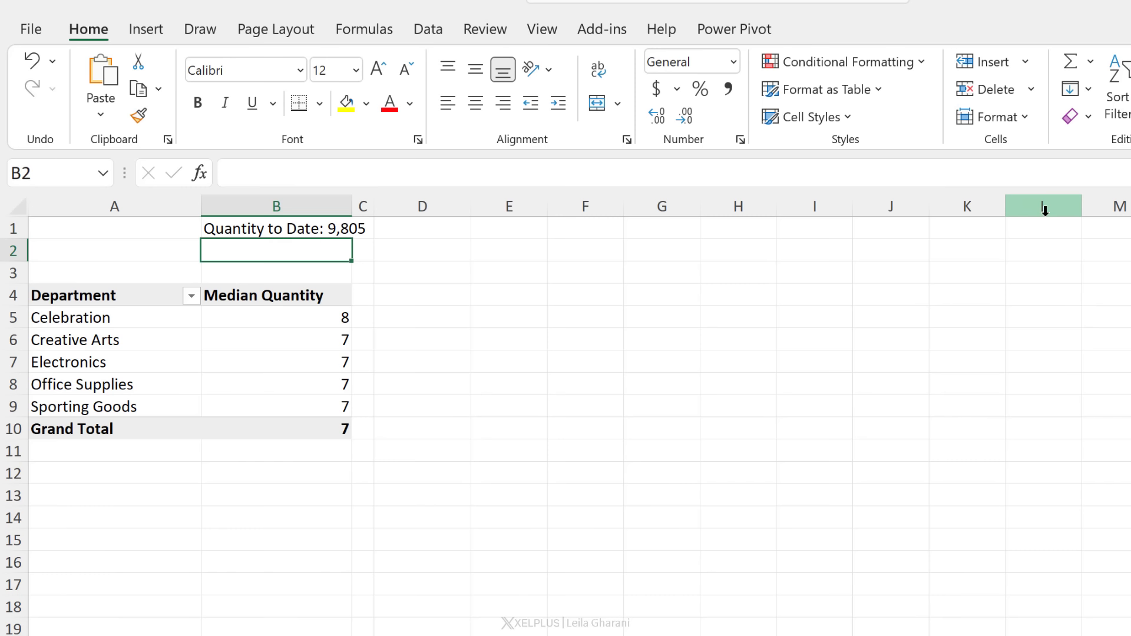
key("Up")
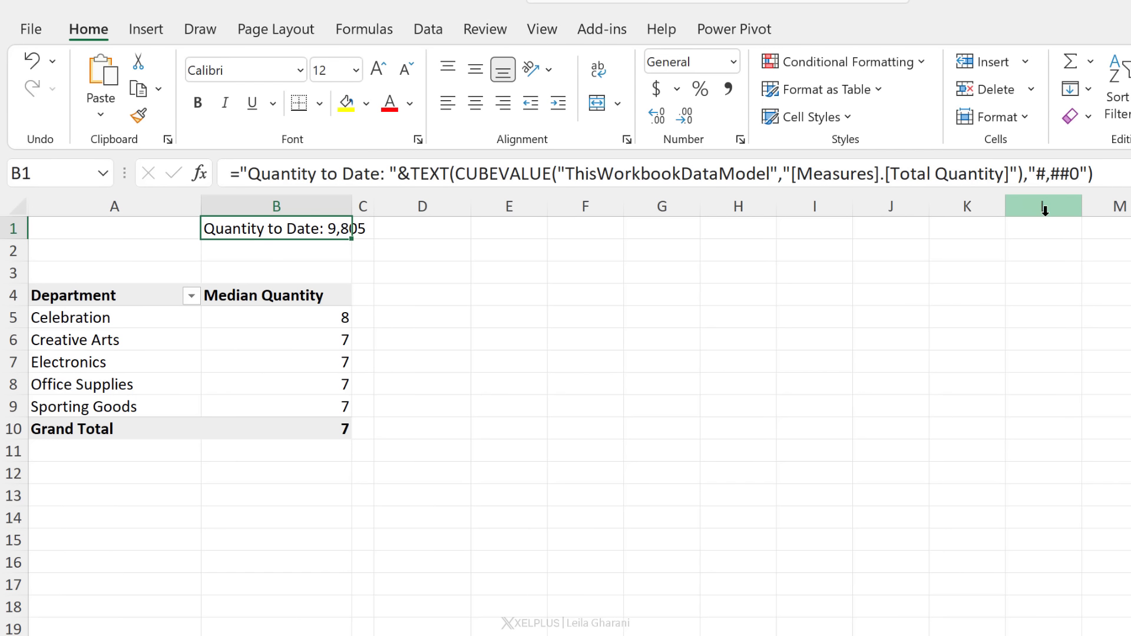